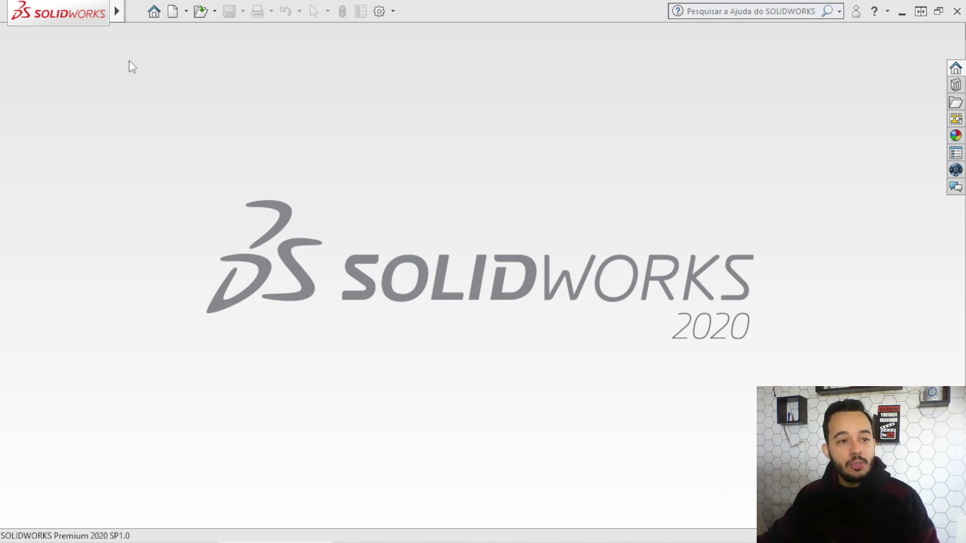
Create a new Peça document from the New menu, opening the empty part Peça1.
click(115, 10)
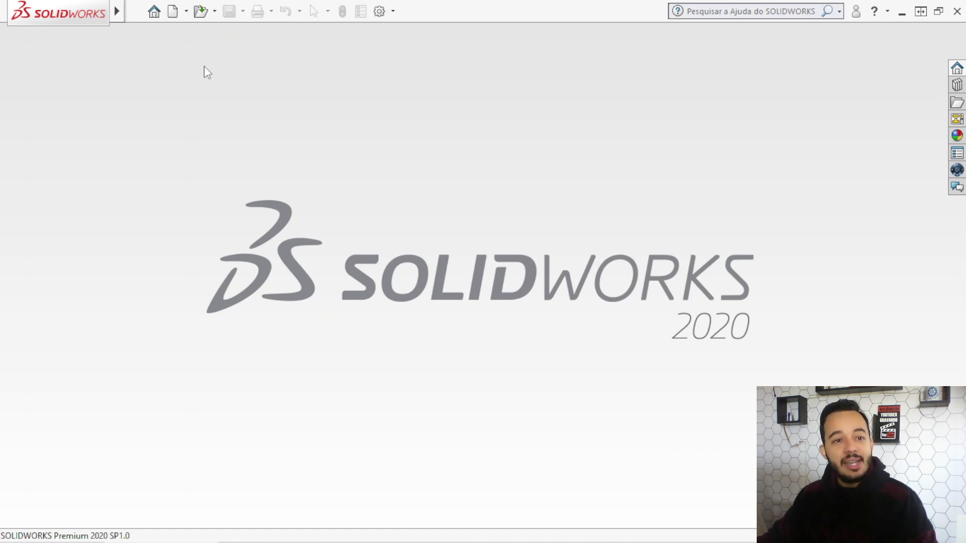
click(186, 11)
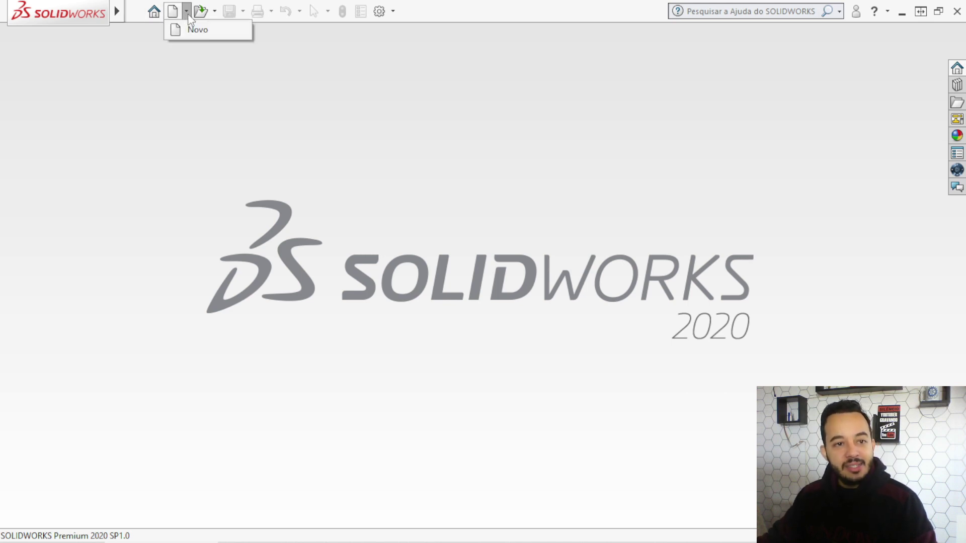
click(200, 32)
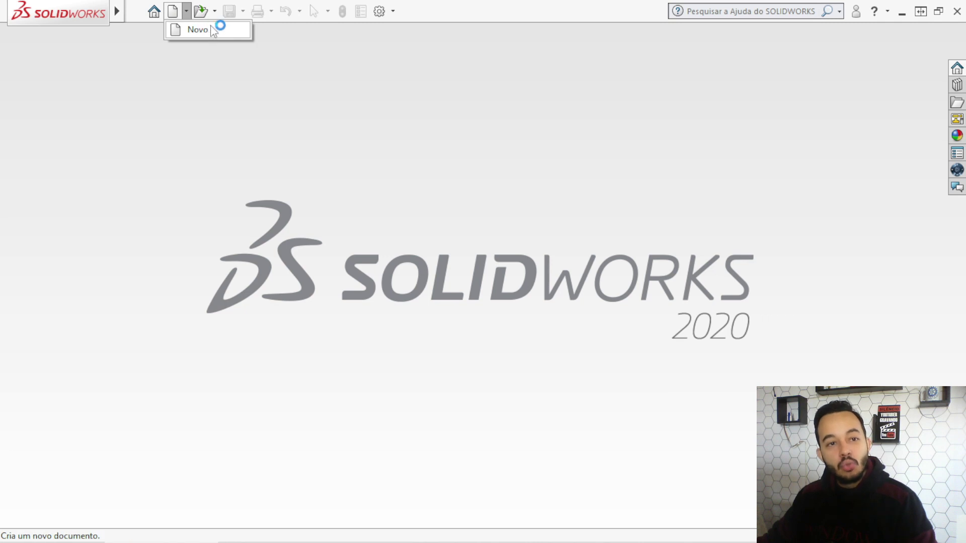
click(174, 11)
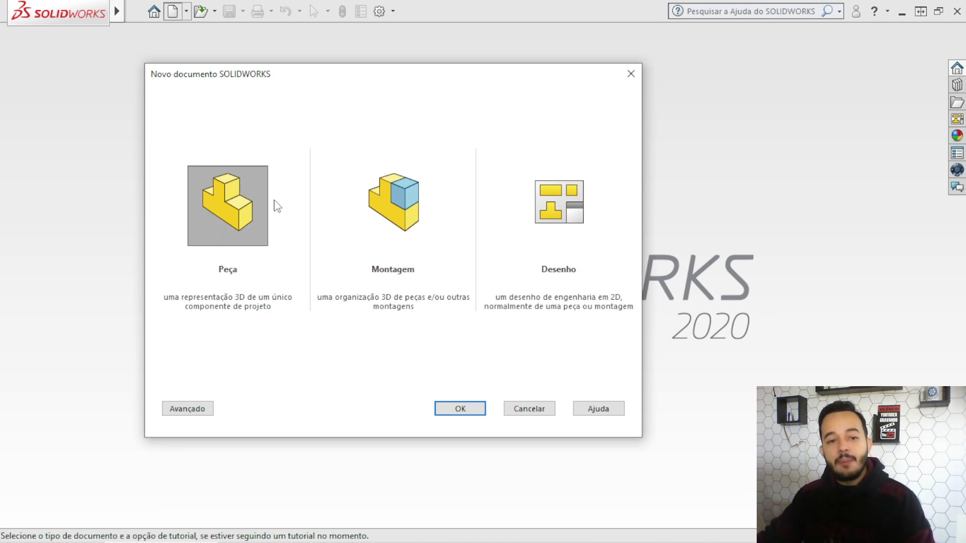
click(447, 410)
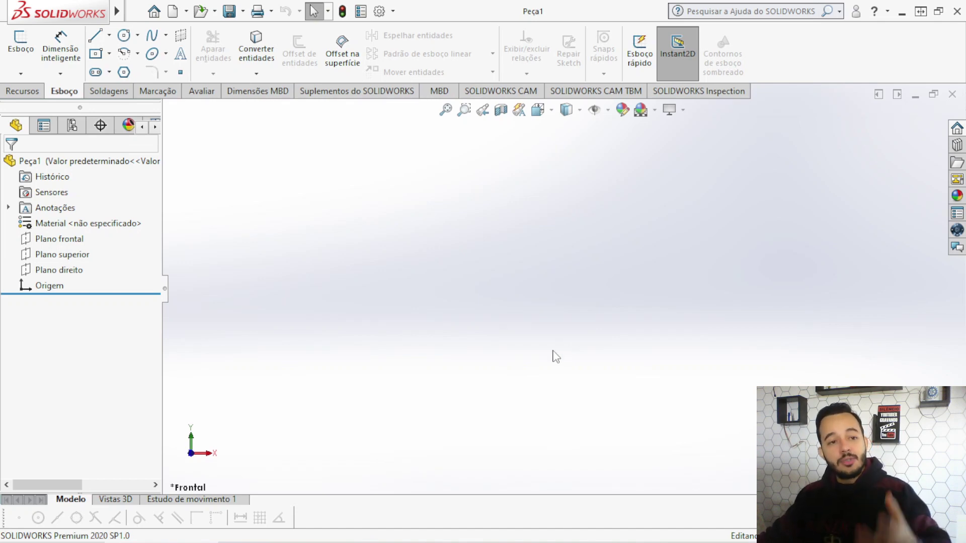
click(115, 92)
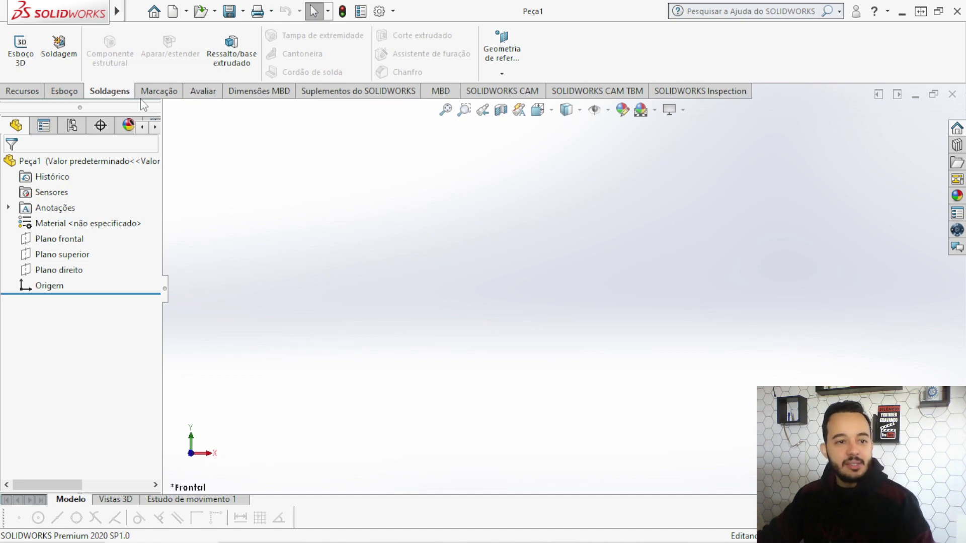
Browse the Marcação, Avaliar and Suplementos command tabs, ending on Recursos.
click(170, 95)
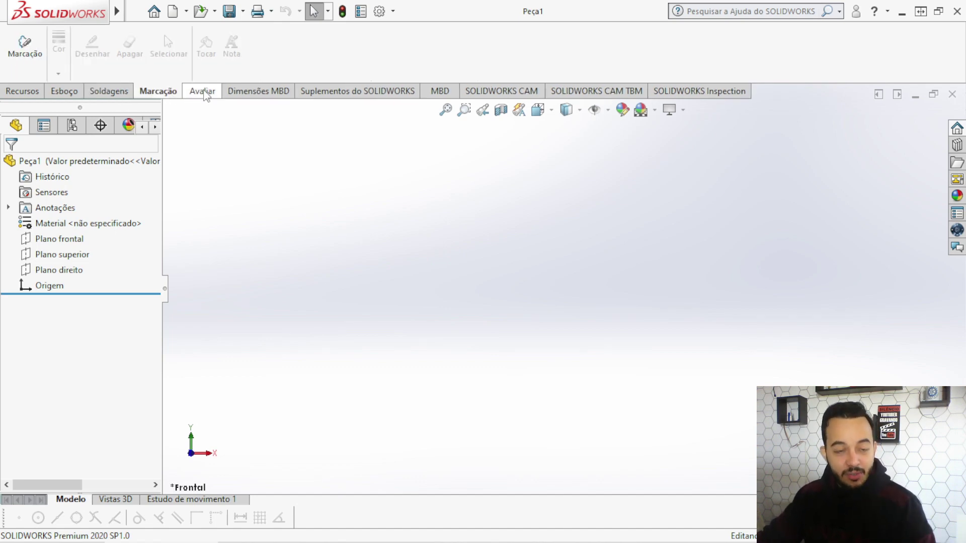
click(205, 94)
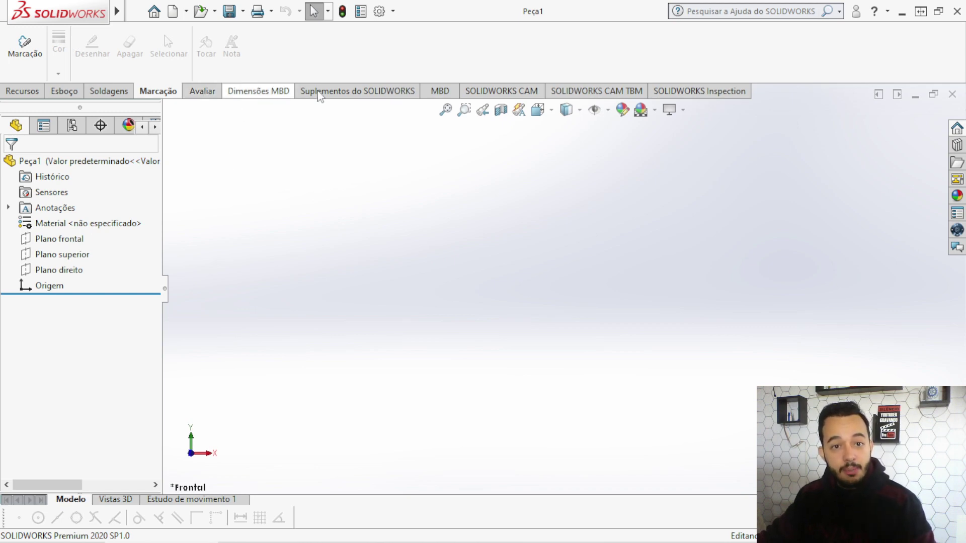
click(334, 92)
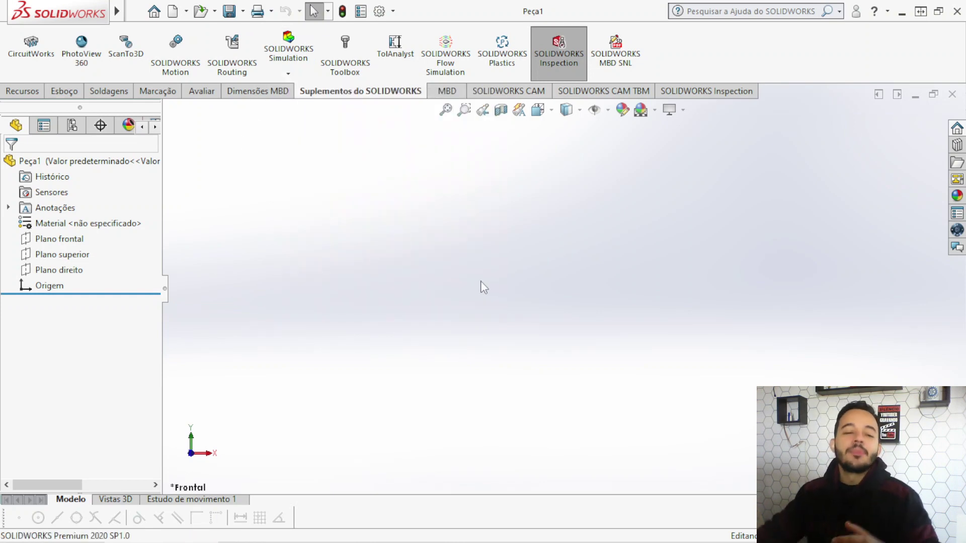
click(24, 89)
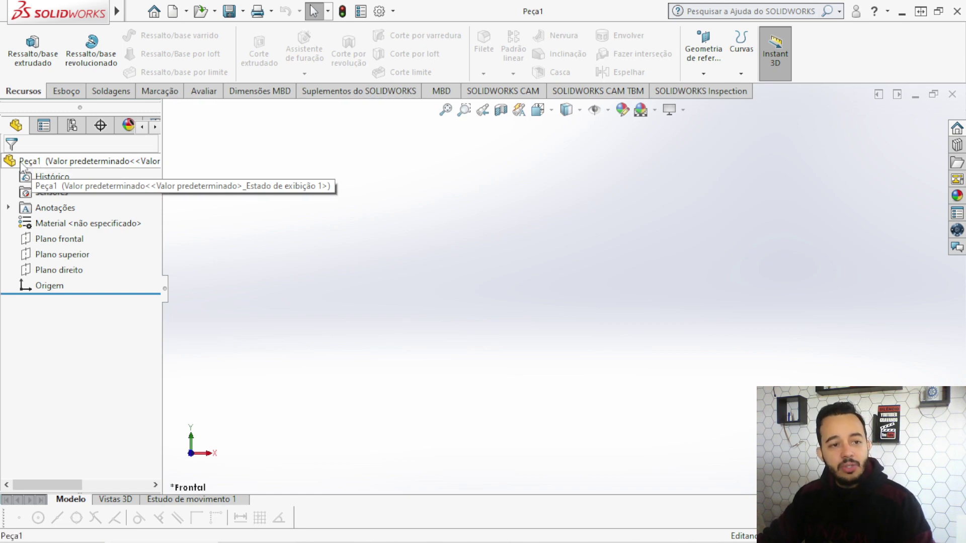
Browse Peça1, Histórico, Sensores and Anotações in the tree, then select Plano frontal.
click(22, 165)
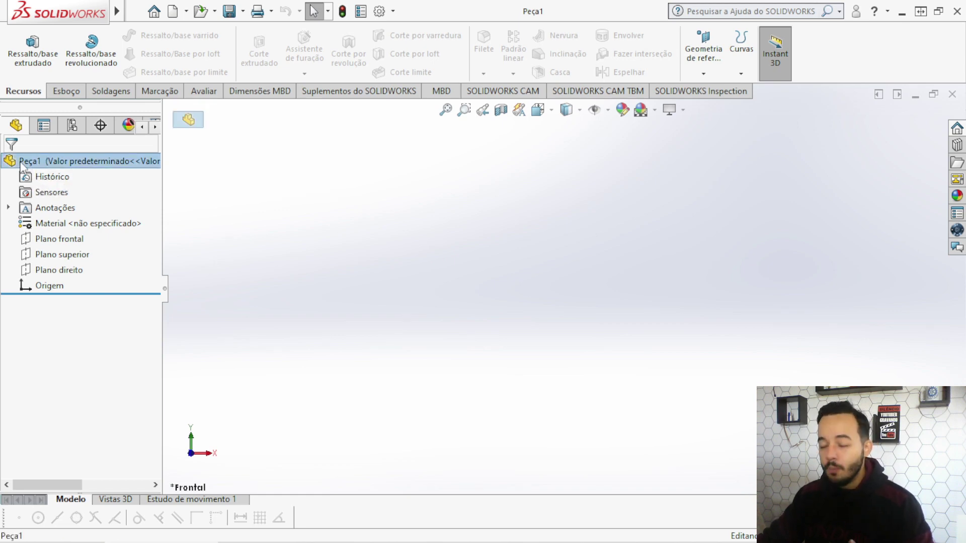
click(39, 180)
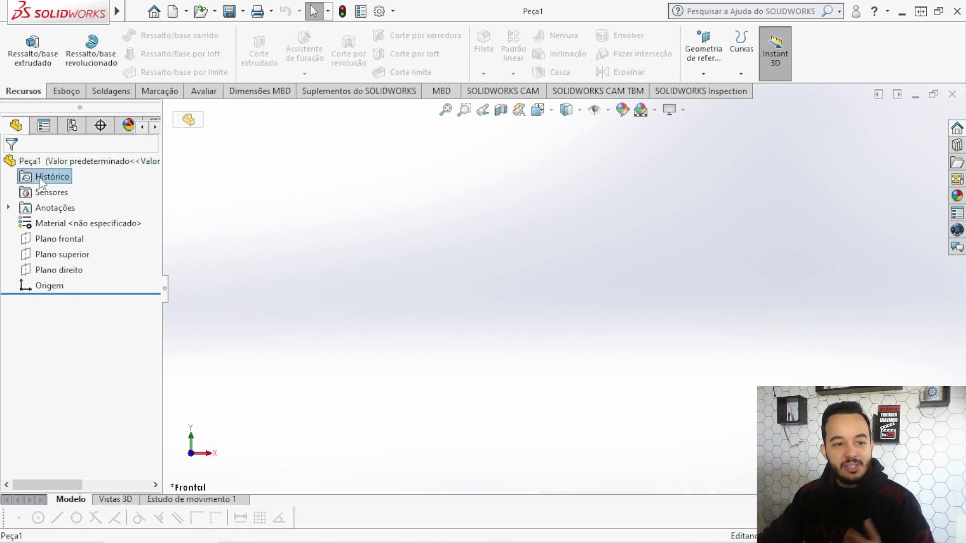
click(51, 194)
click(8, 208)
click(8, 208)
click(8, 208)
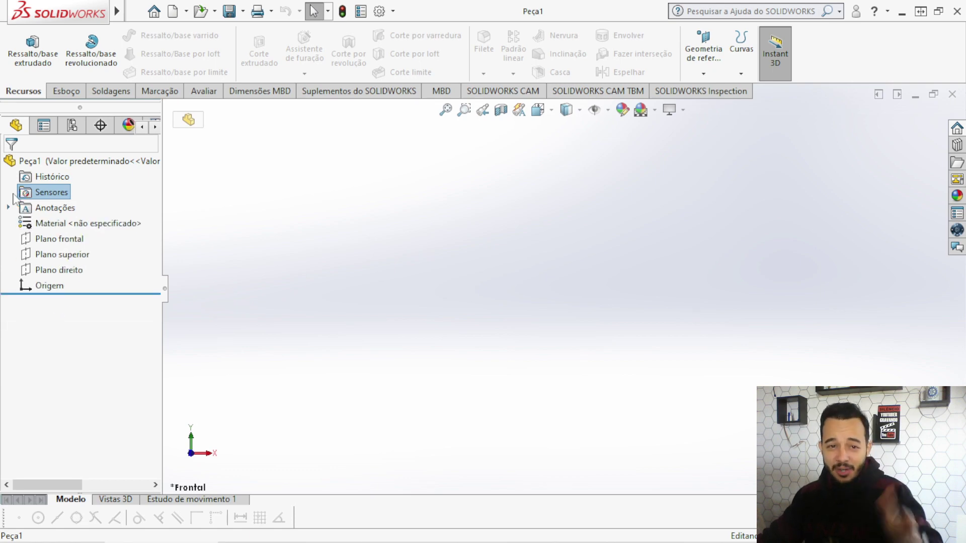
click(53, 241)
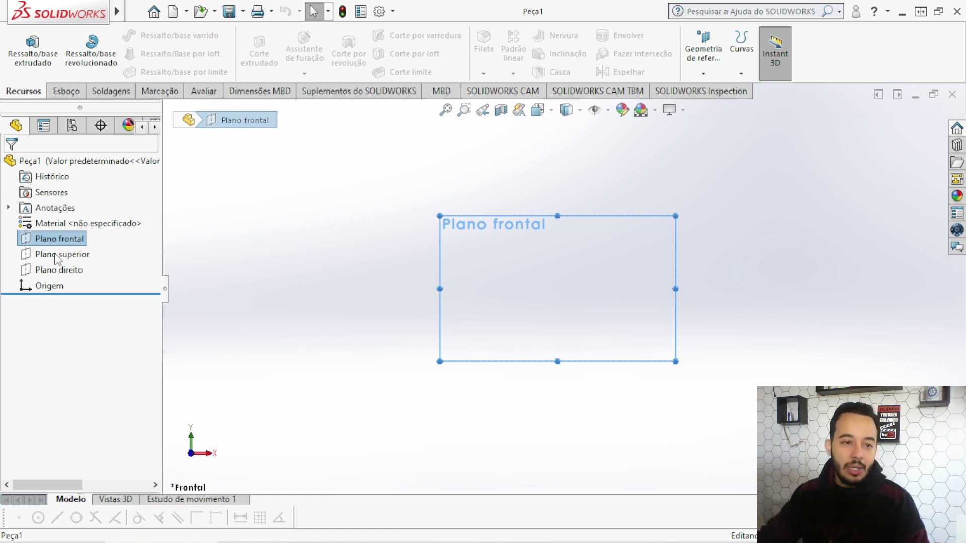
Orbit the view and select Plano superior, then Plano direito, in the tree.
mouse_move(308, 260)
middle_down()
mouse_move(530, 194)
mouse_move(527, 204)
middle_up()
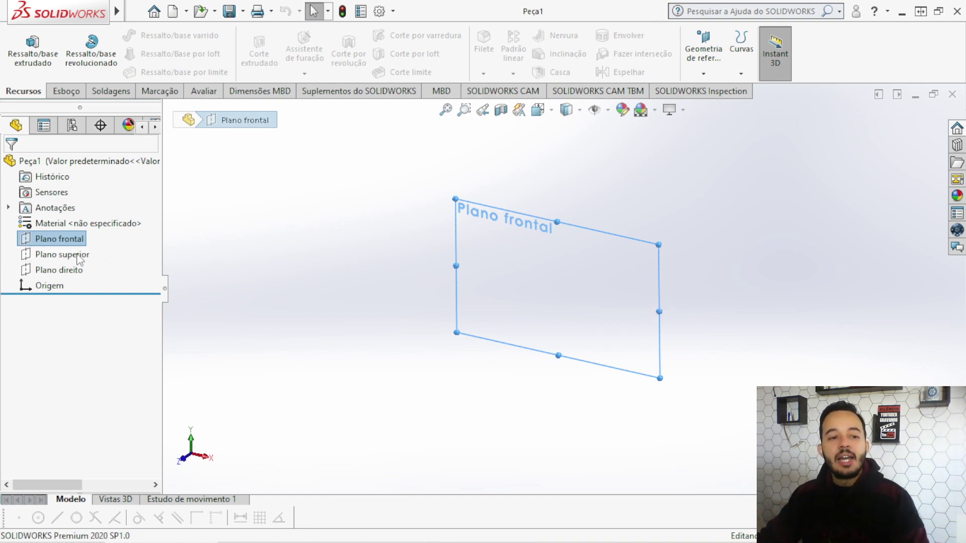
click(57, 242)
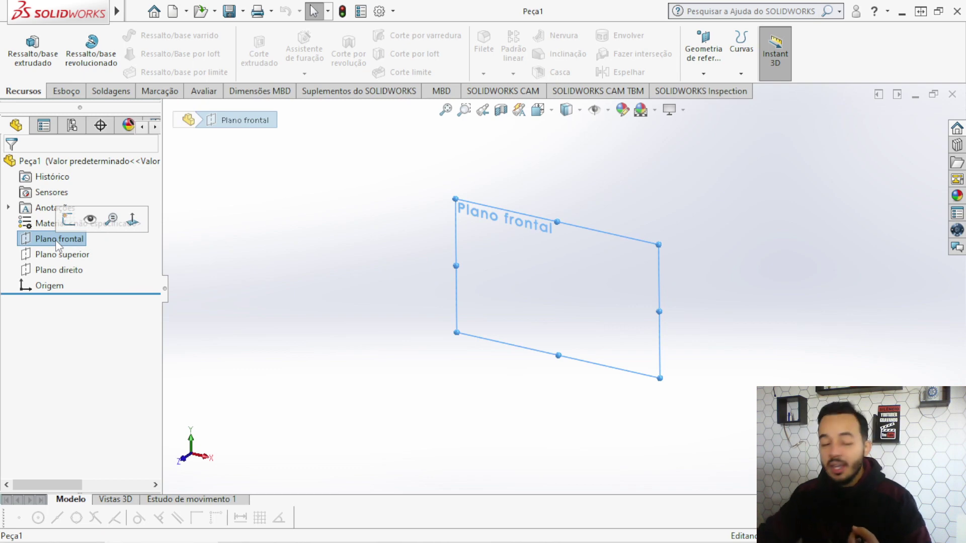
click(56, 255)
click(55, 271)
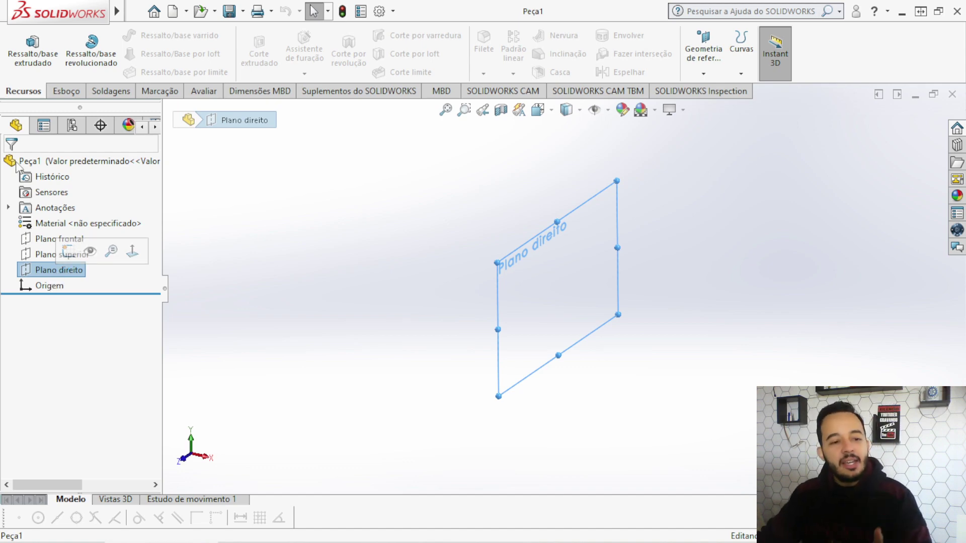
Orbit around Plano direito and check the view orientation choices.
middle_drag(365, 218, 362, 206)
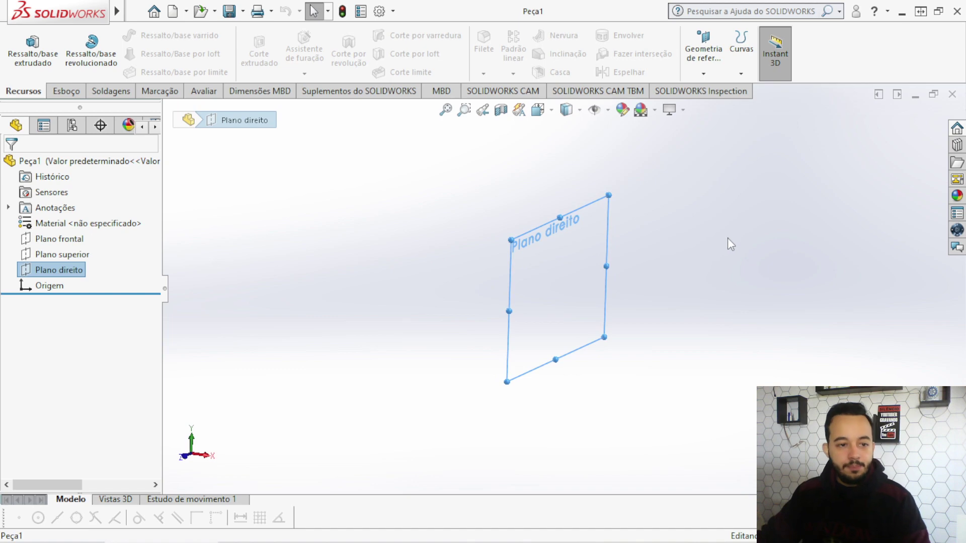
middle_drag(491, 219, 469, 229)
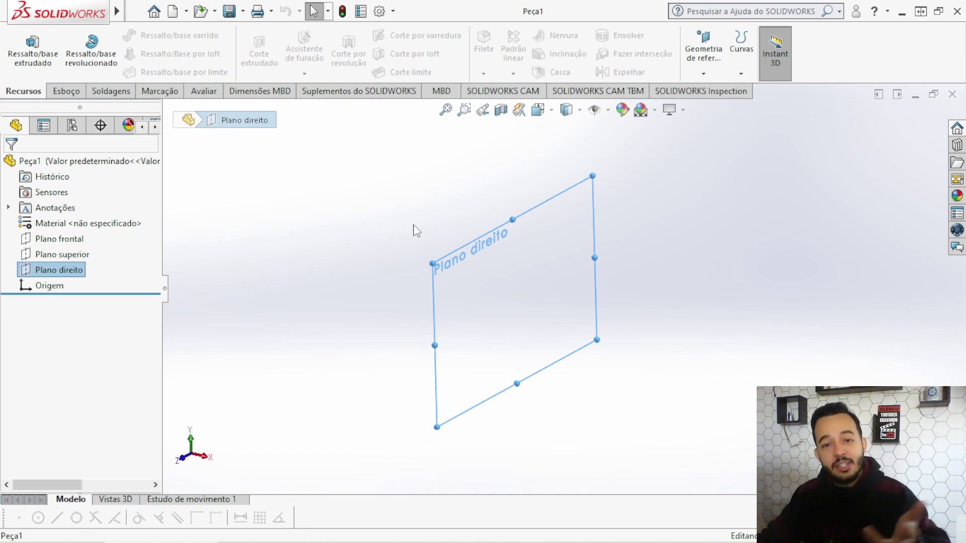
click(552, 112)
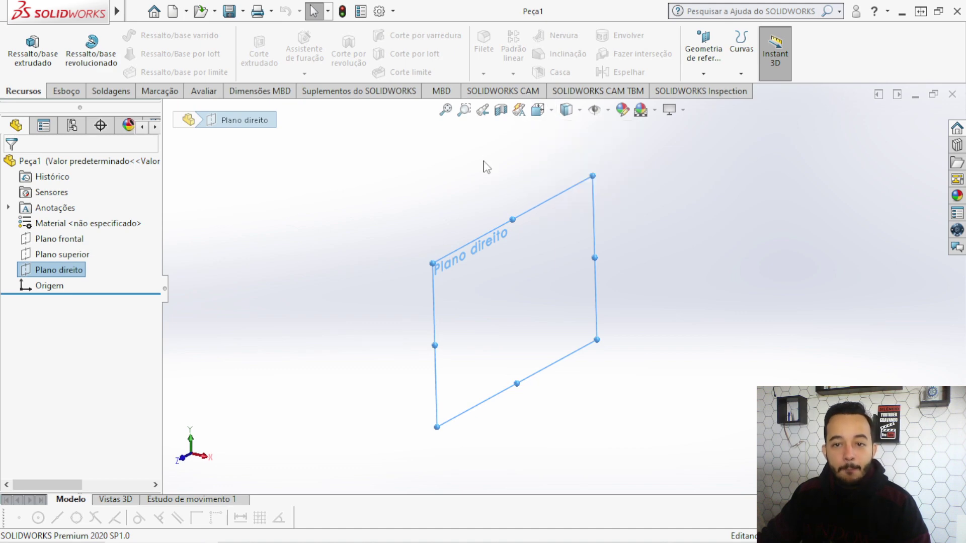
click(64, 93)
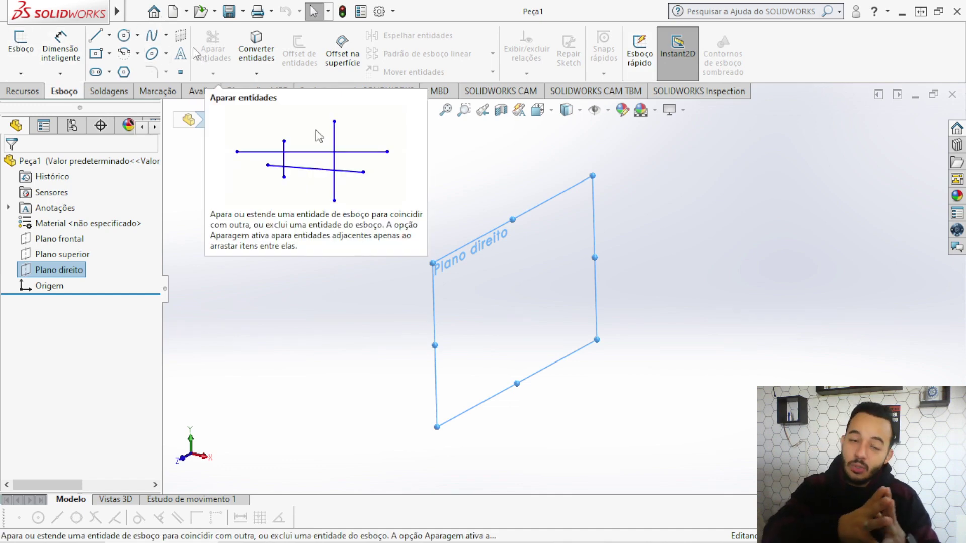
Open a trial sketch on Plano direito, orbit slightly, and exit it without keeping it.
click(317, 133)
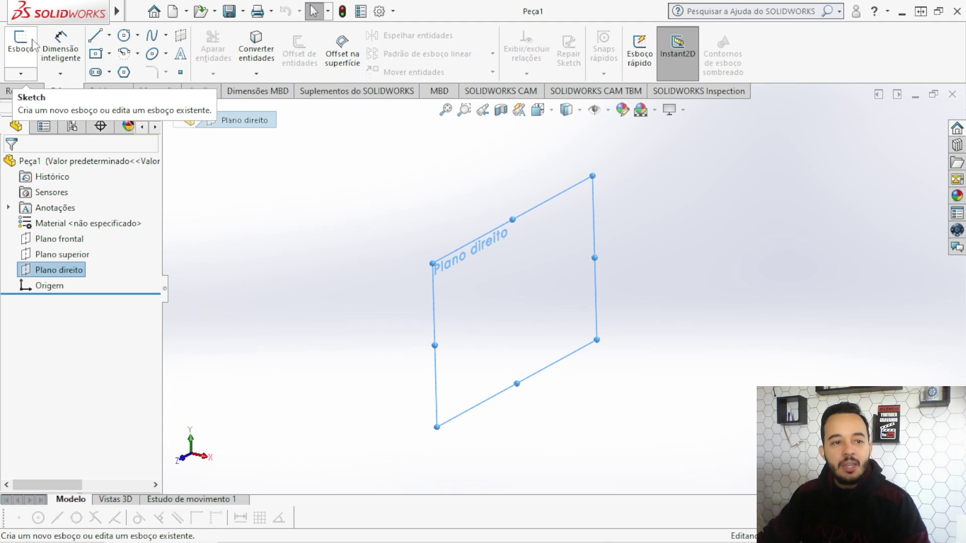
click(21, 54)
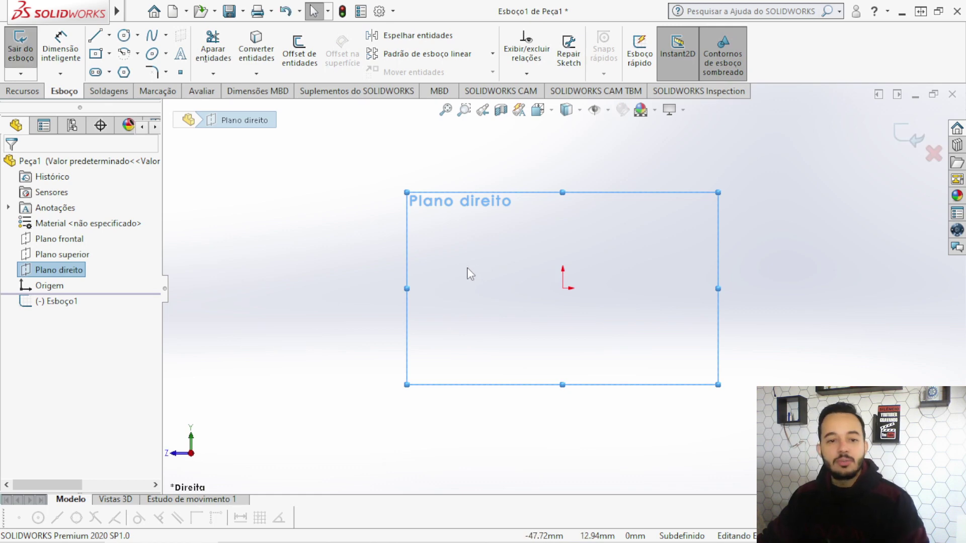
middle_drag(377, 257, 910, 178)
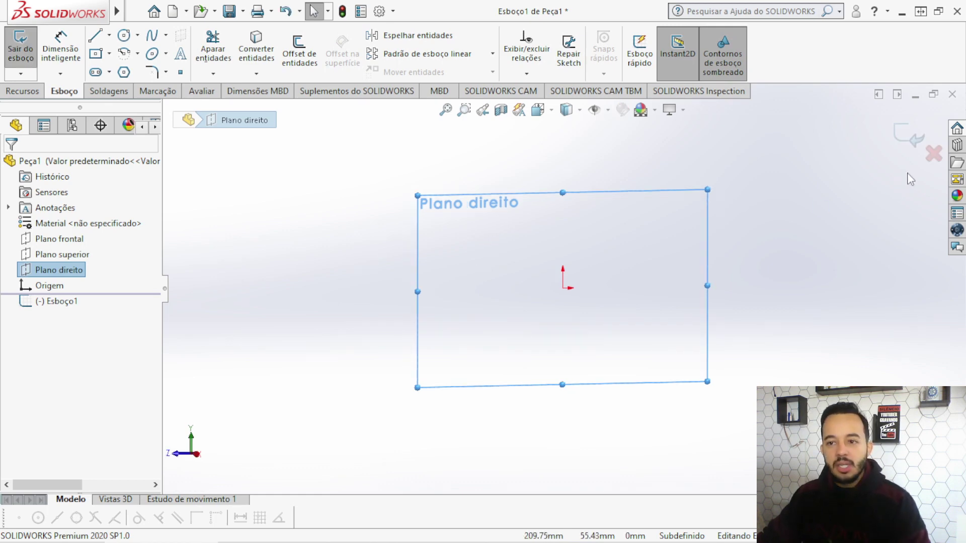
click(900, 143)
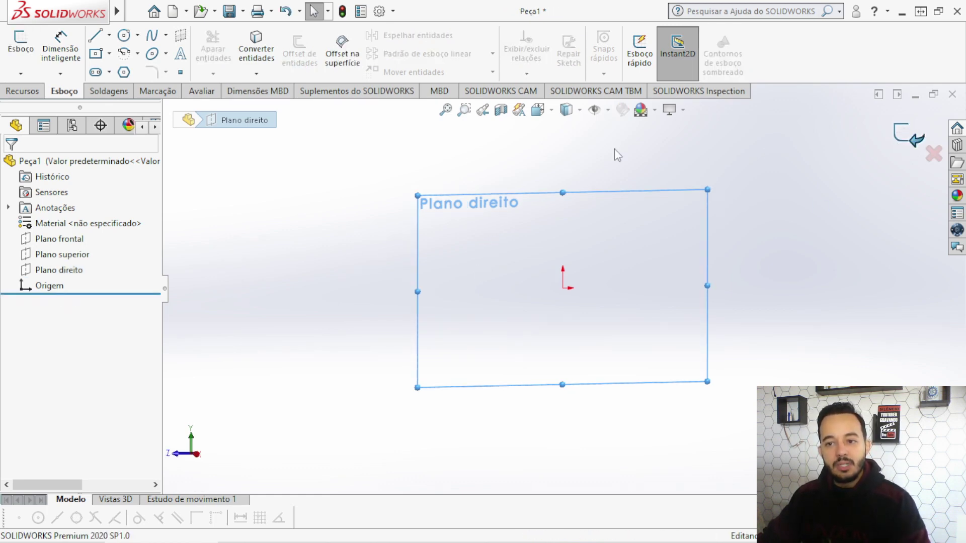
middle_drag(488, 169, 466, 186)
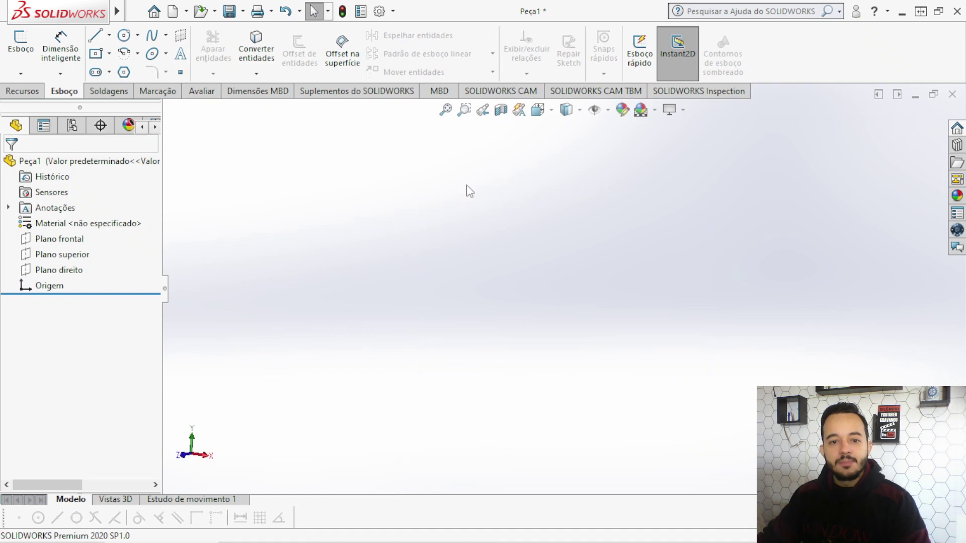
Start a sketch on Plano frontal and cancel a trial circle at the origin.
click(78, 239)
click(26, 44)
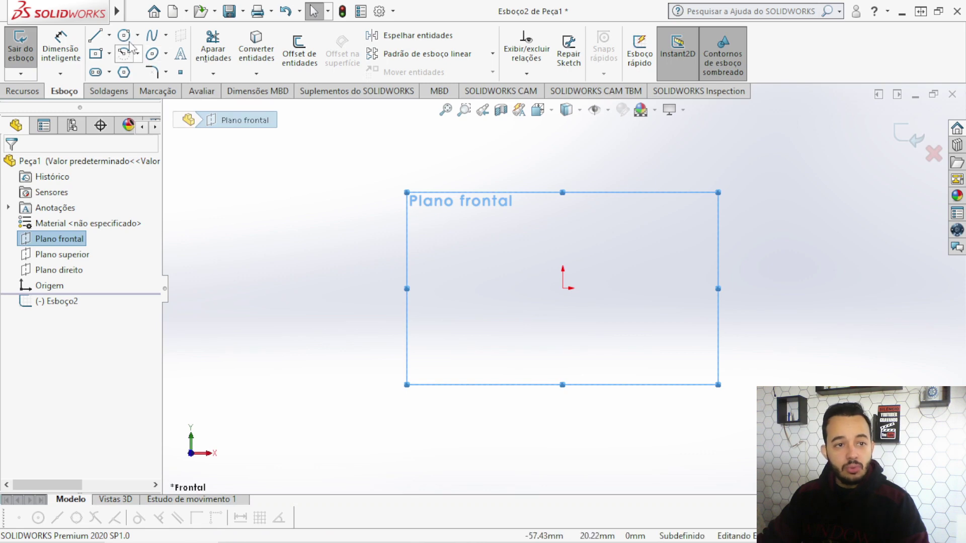
click(564, 289)
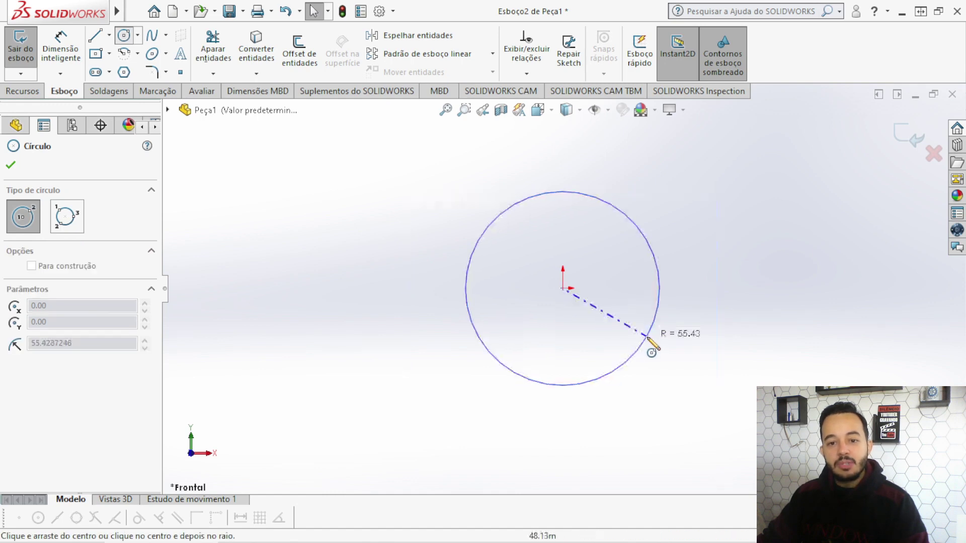
key(Escape)
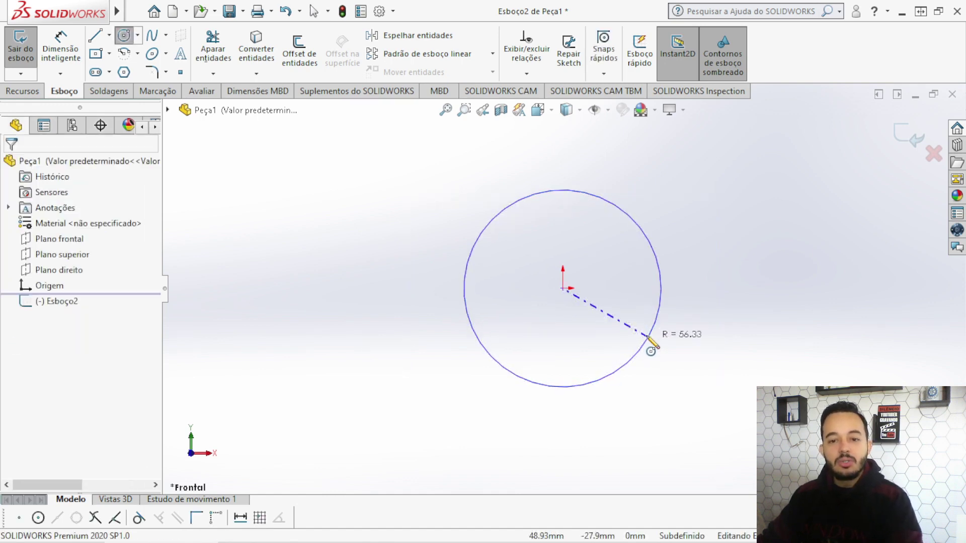
click(313, 11)
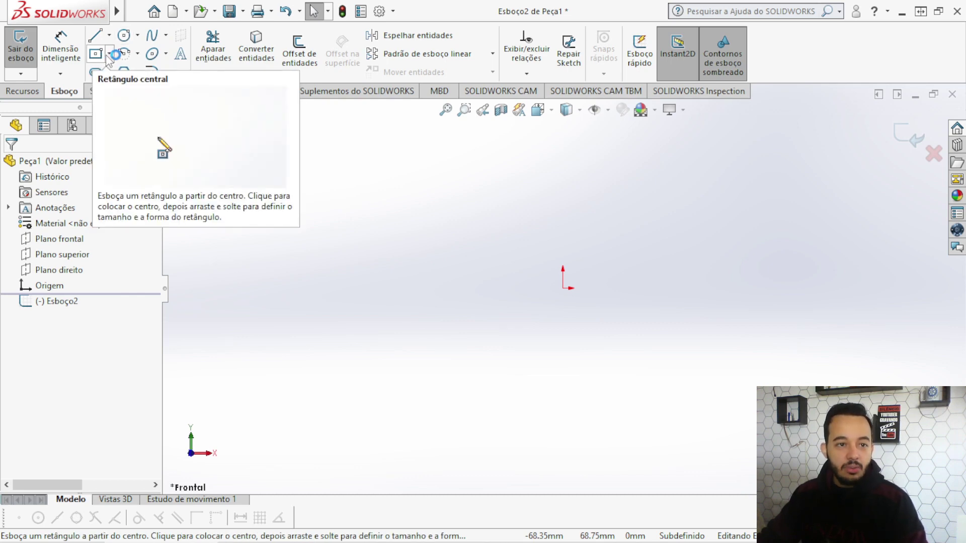
Browse the arc and rectangle flyouts, then pick the Circle tool.
click(108, 54)
mouse_move(125, 55)
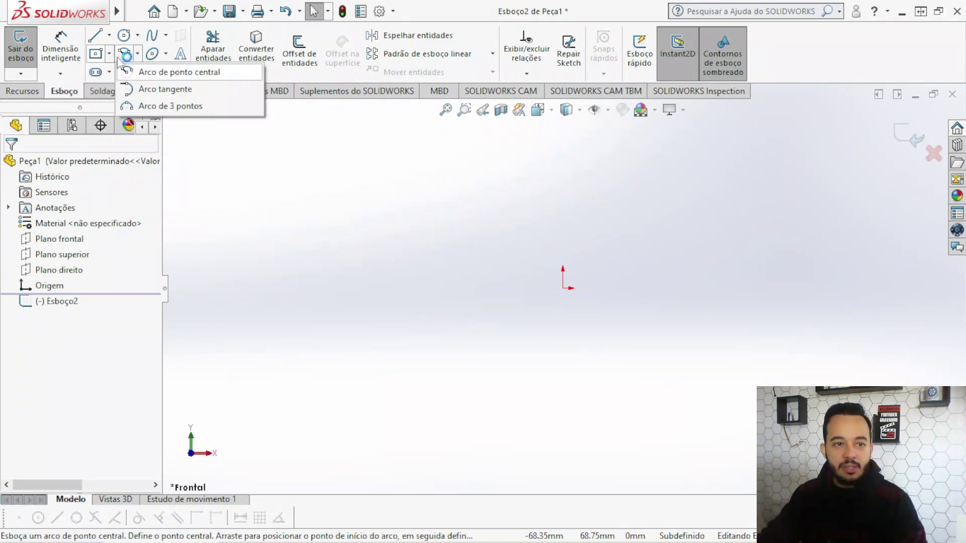
click(109, 54)
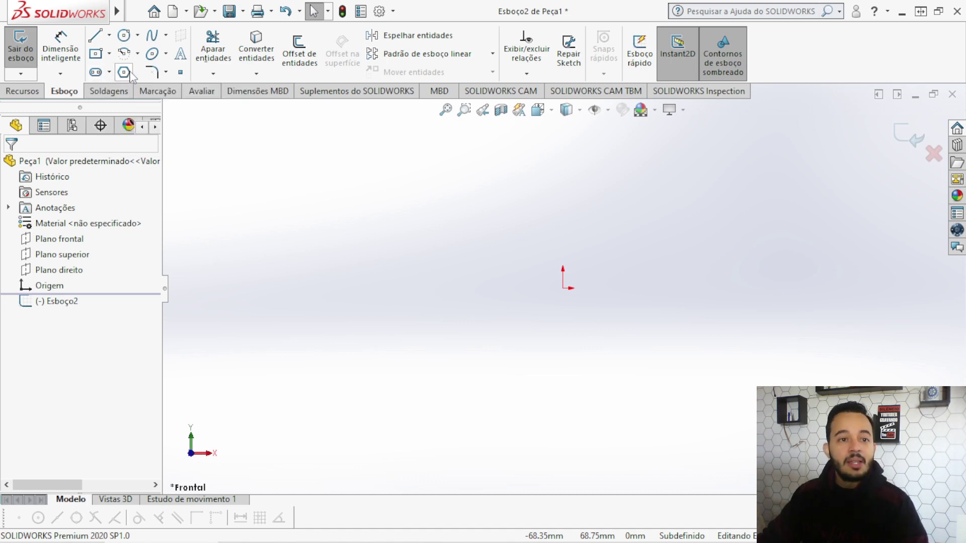
mouse_move(151, 72)
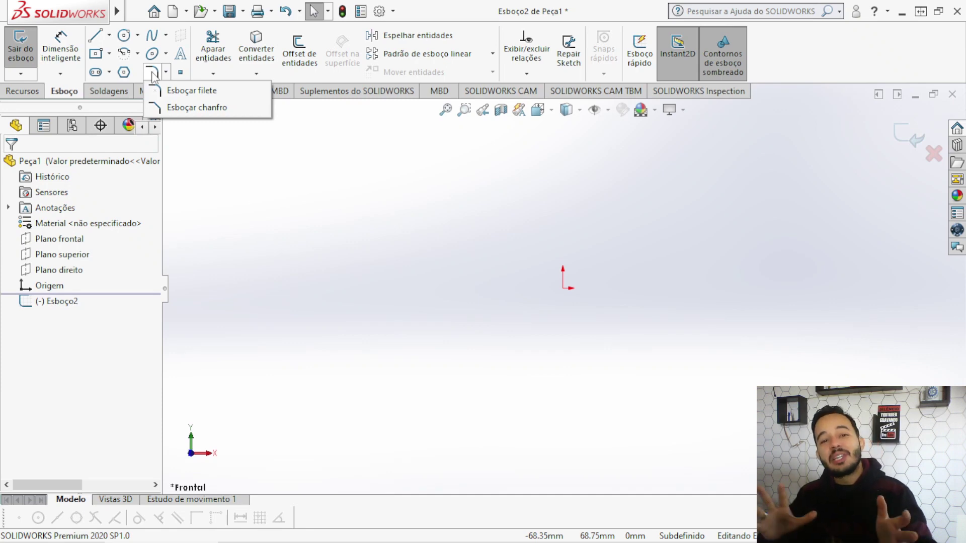
click(125, 40)
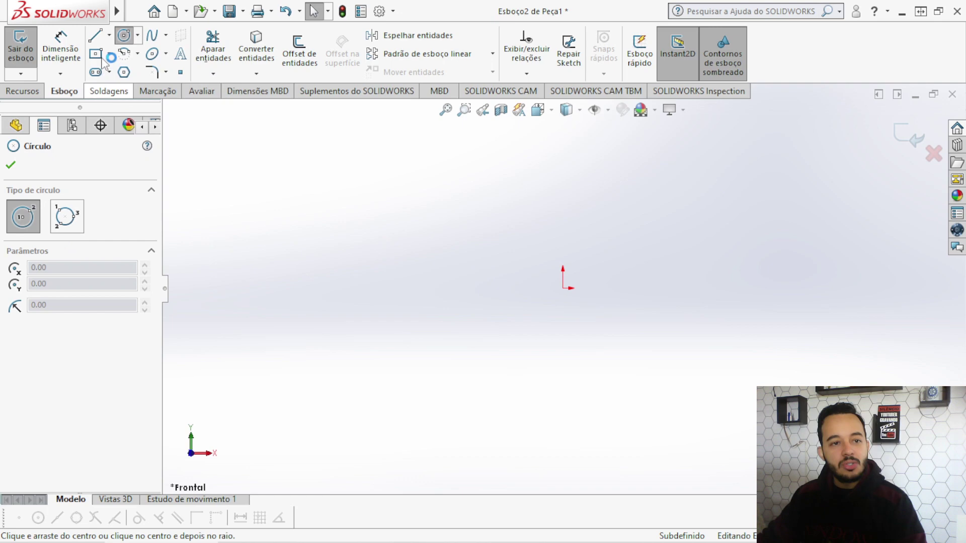
Choose the centre-point circle type and cancel an off-origin circle attempt.
click(138, 37)
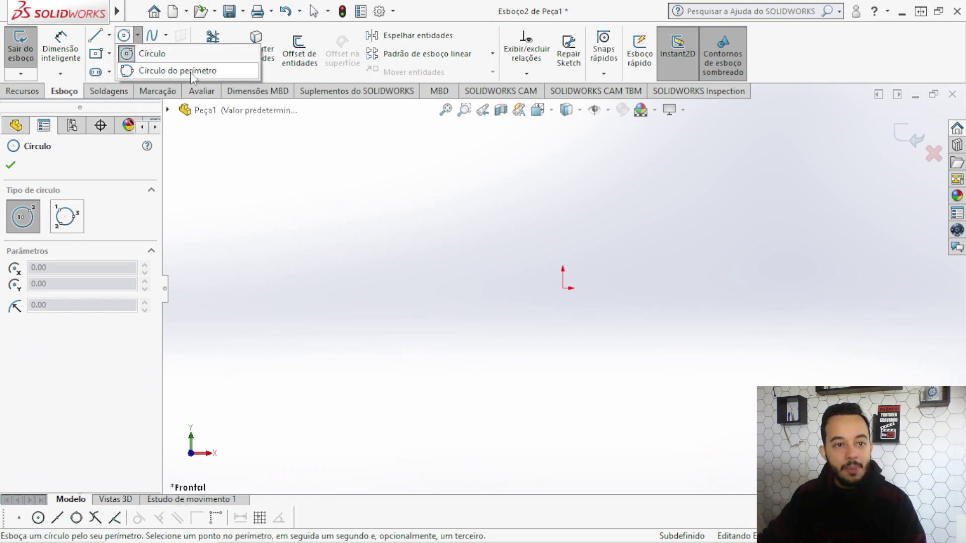
click(126, 54)
click(457, 228)
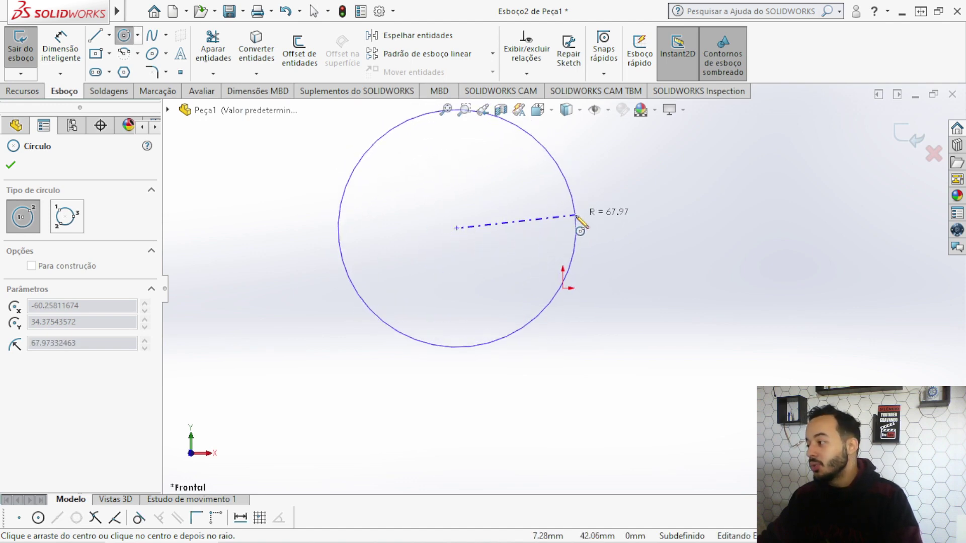
key(Escape)
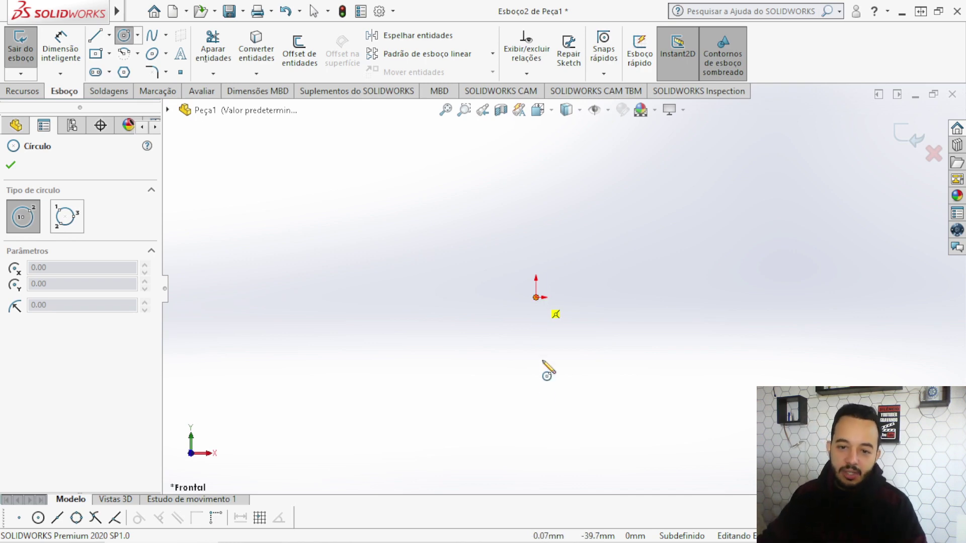
key(Escape)
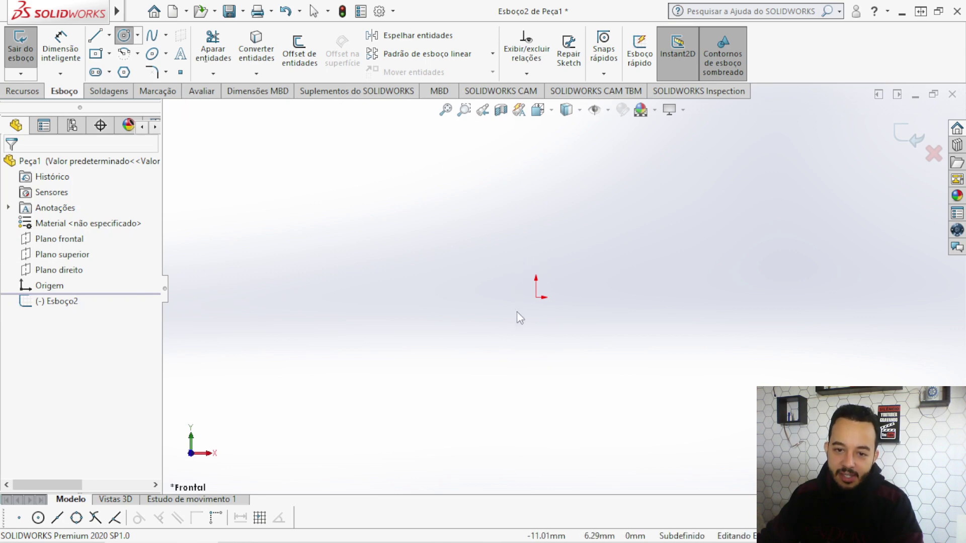
key(Escape)
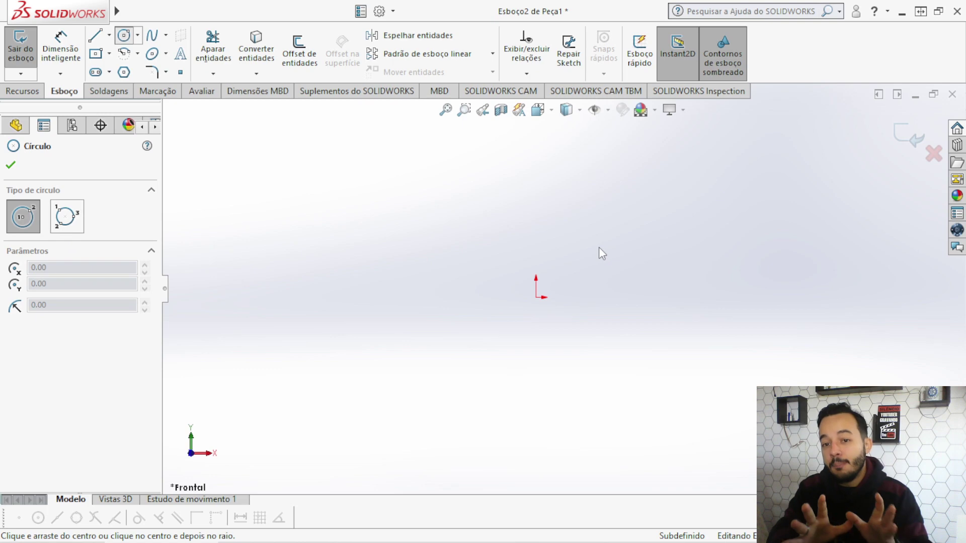
Draw a circle centred on the origin and orbit the view to check it.
click(536, 296)
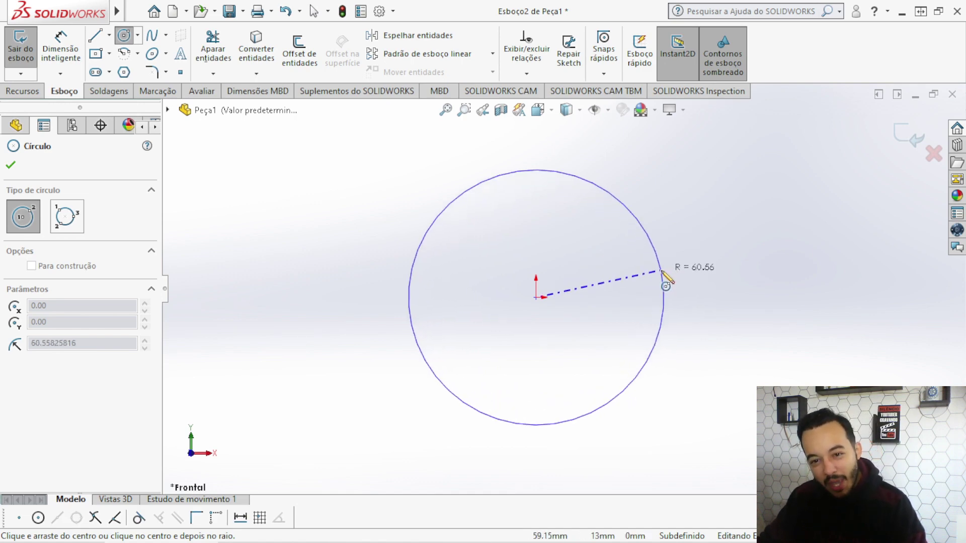
click(663, 275)
key(Escape)
mouse_move(406, 194)
middle_down()
mouse_move(507, 201)
mouse_move(446, 205)
middle_up()
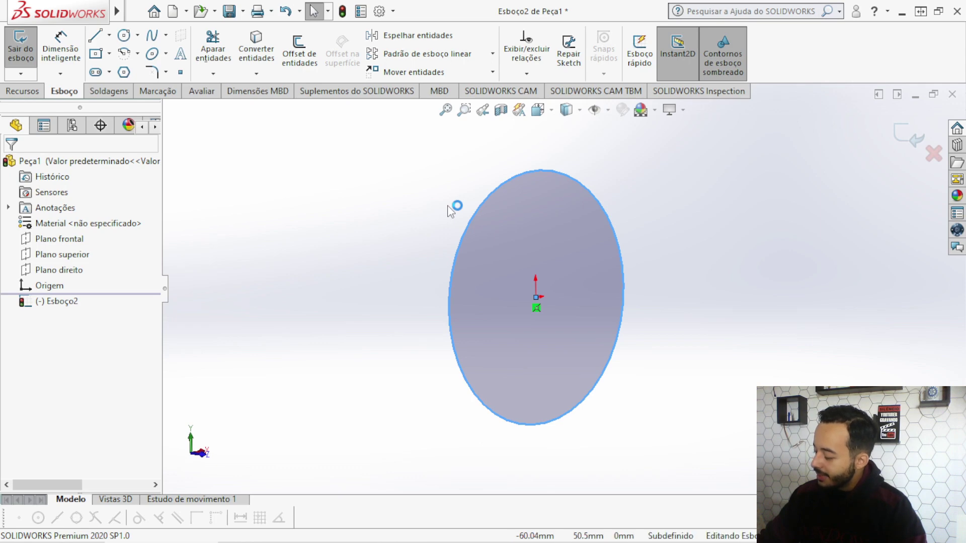
mouse_move(431, 209)
middle_down()
mouse_move(401, 192)
mouse_move(408, 287)
mouse_move(437, 326)
mouse_move(420, 224)
mouse_move(397, 194)
mouse_move(459, 207)
mouse_move(436, 233)
mouse_move(399, 226)
mouse_move(451, 186)
middle_up()
middle_drag(717, 285, 658, 278)
key(Escape)
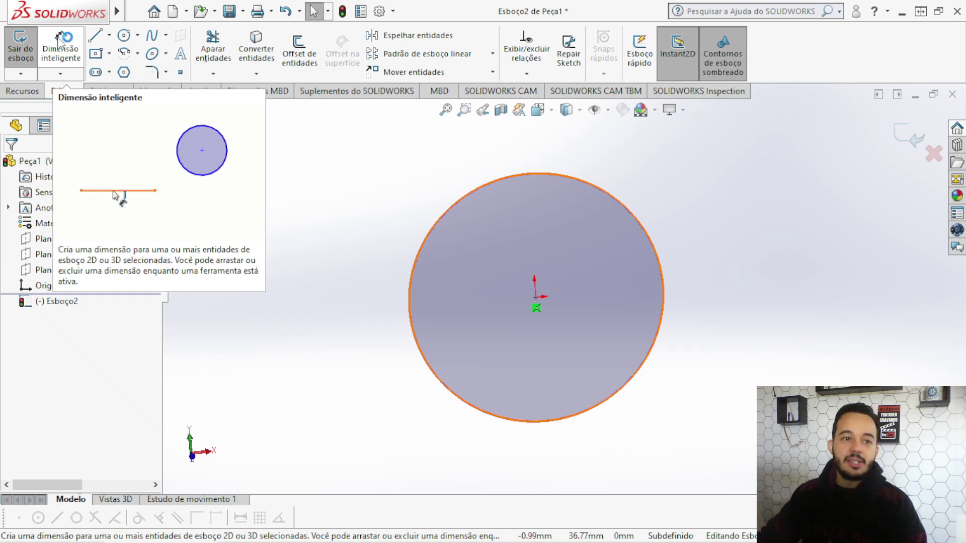
Give the circle a 100 mm Smart Dimension diameter and exit Esboço2.
click(60, 40)
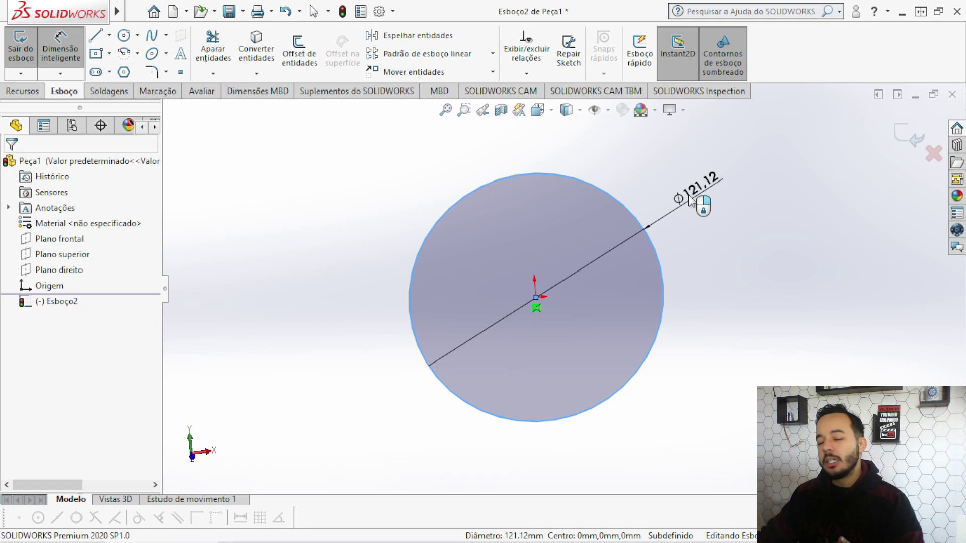
click(718, 234)
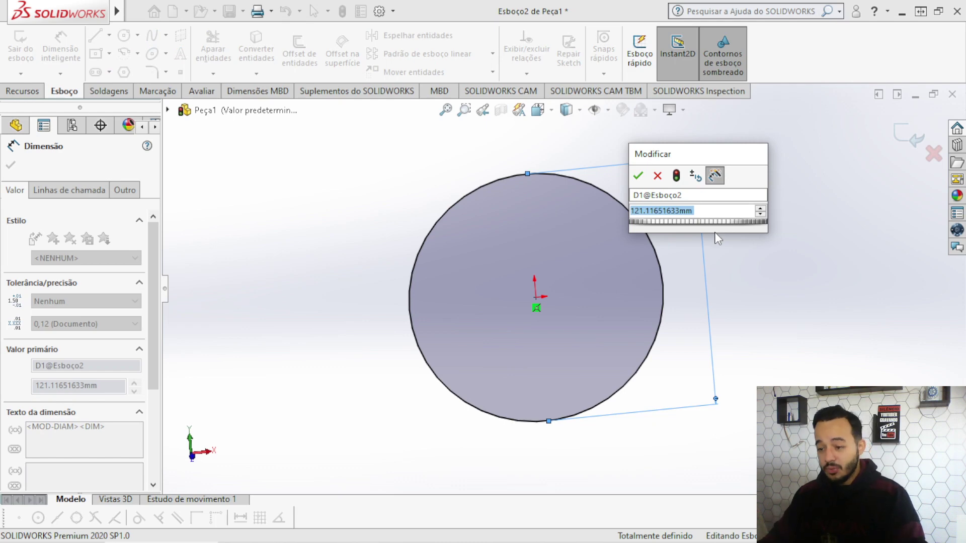
text(100)
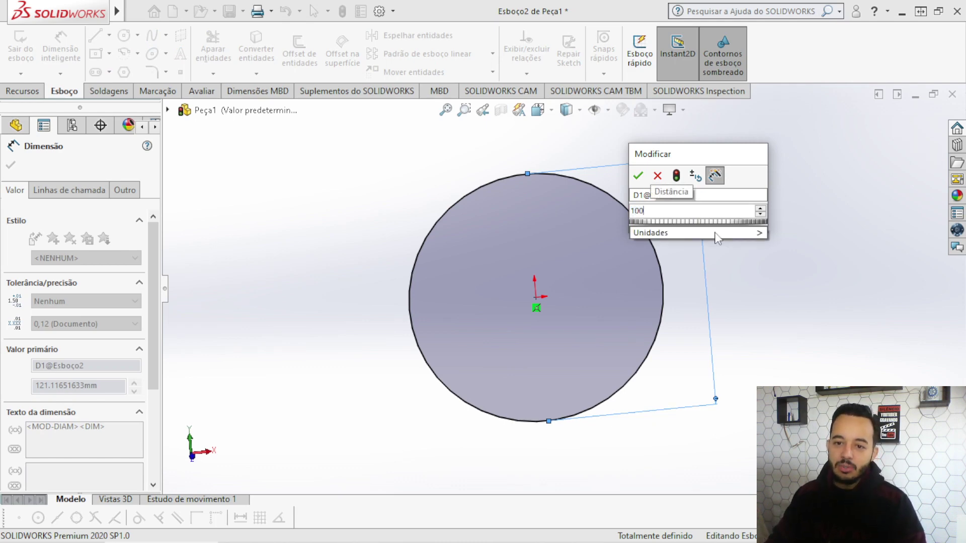
key(Return)
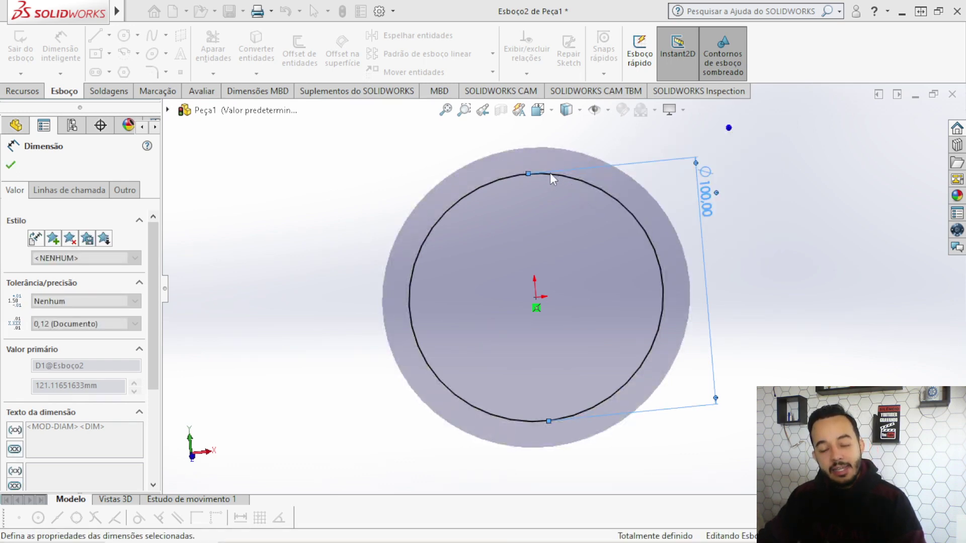
key(Escape)
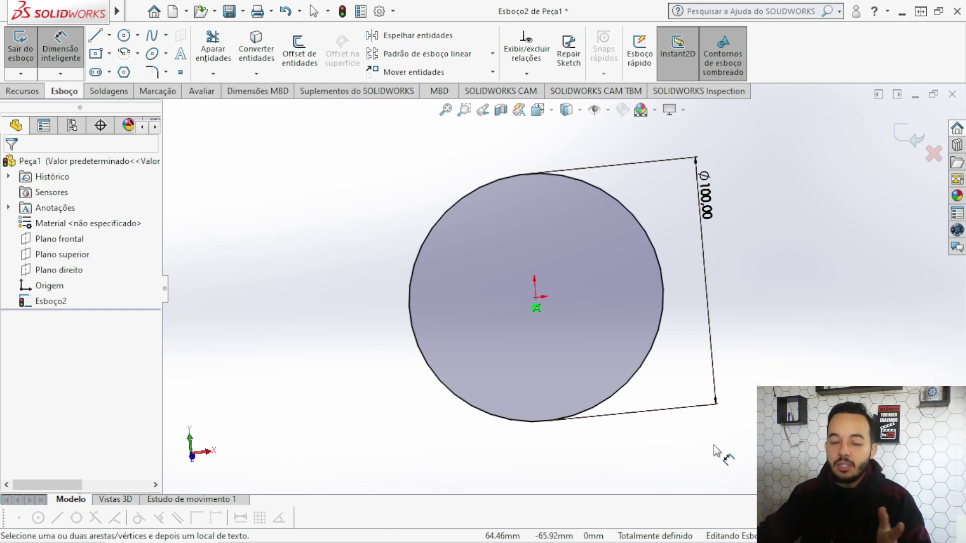
key(Escape)
middle_drag(776, 179, 779, 187)
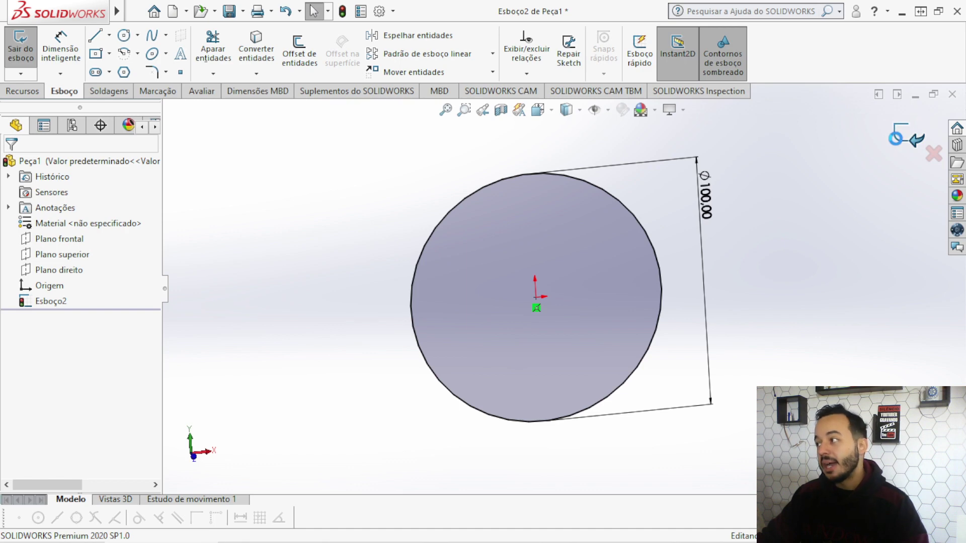
click(896, 139)
Start an Extruded Boss/Base from Esboço2, previewing a blind 10 mm disc.
middle_drag(709, 246, 714, 252)
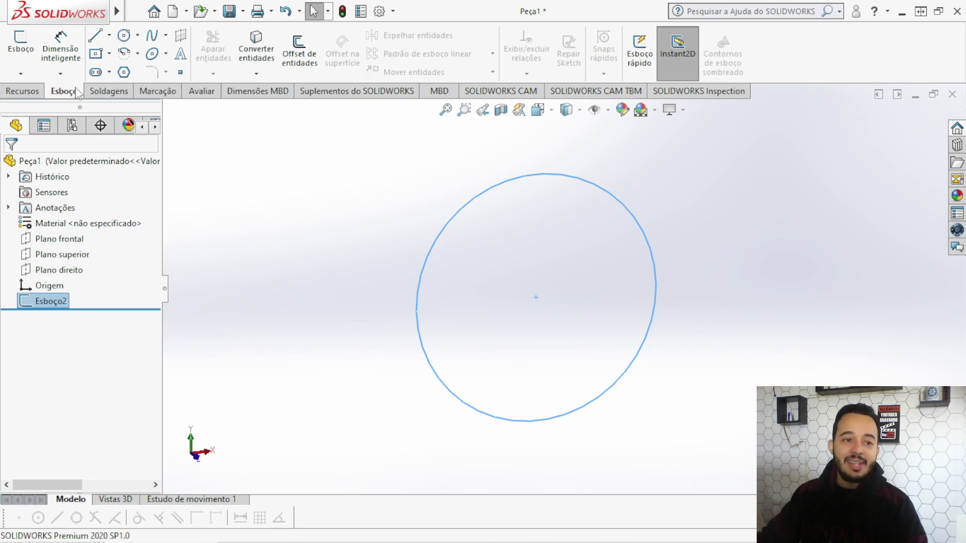
click(23, 95)
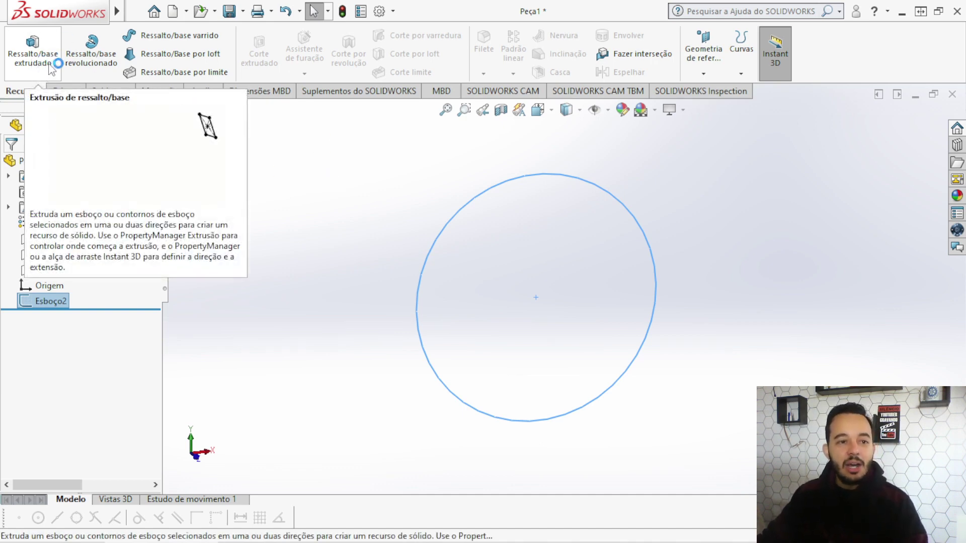
click(49, 70)
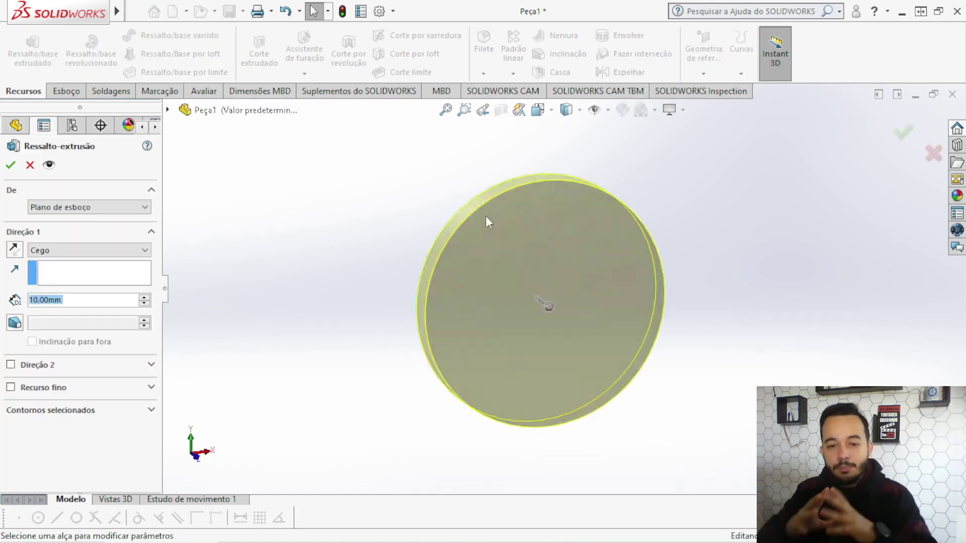
Set the boss extrusion of the 100 mm circle to a Blind depth of 50 mm.
middle_drag(438, 218, 443, 216)
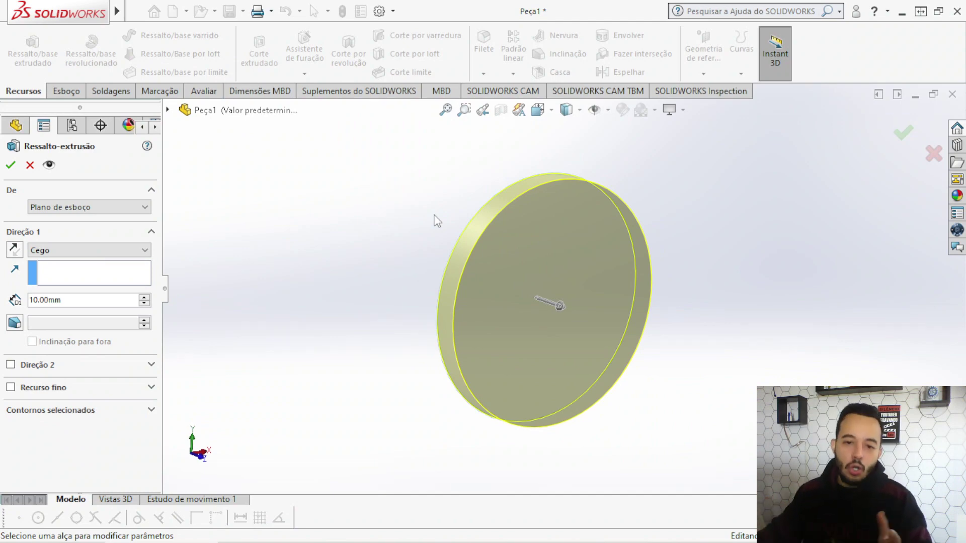
mouse_move(394, 216)
middle_down()
mouse_move(408, 223)
mouse_move(391, 210)
middle_up()
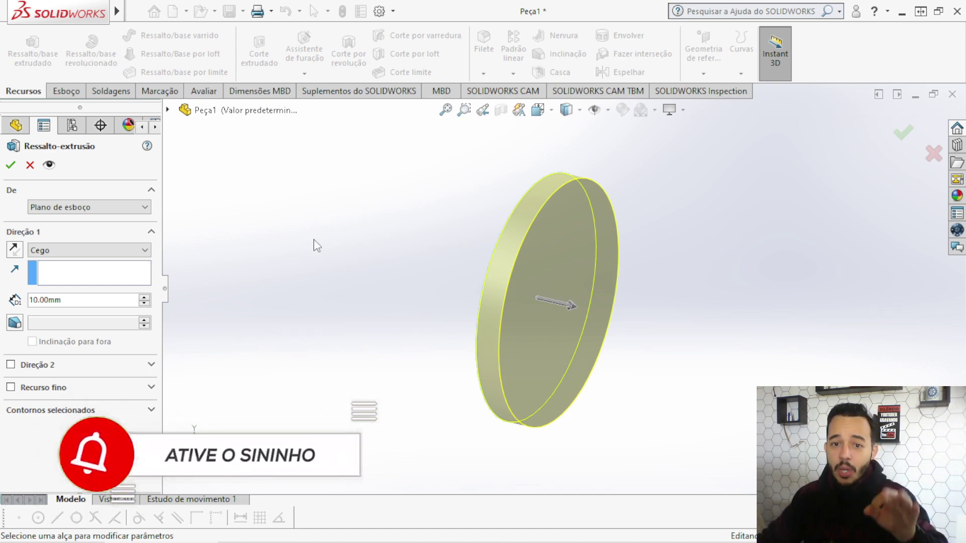
mouse_move(301, 239)
middle_down()
mouse_move(367, 237)
mouse_move(338, 237)
mouse_move(382, 261)
mouse_move(427, 266)
mouse_move(401, 272)
mouse_move(441, 290)
mouse_move(436, 246)
mouse_move(524, 261)
mouse_move(487, 250)
middle_up()
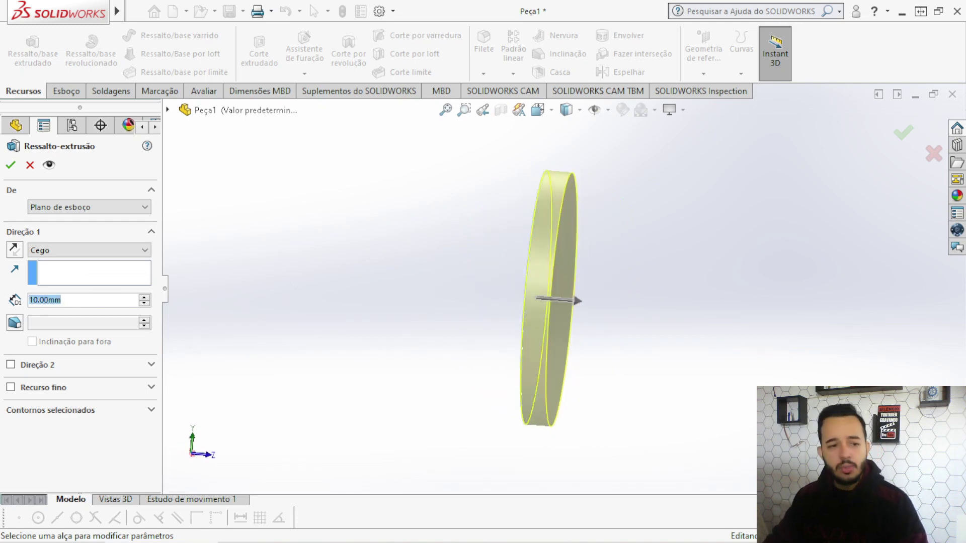
text(50)
key(Return)
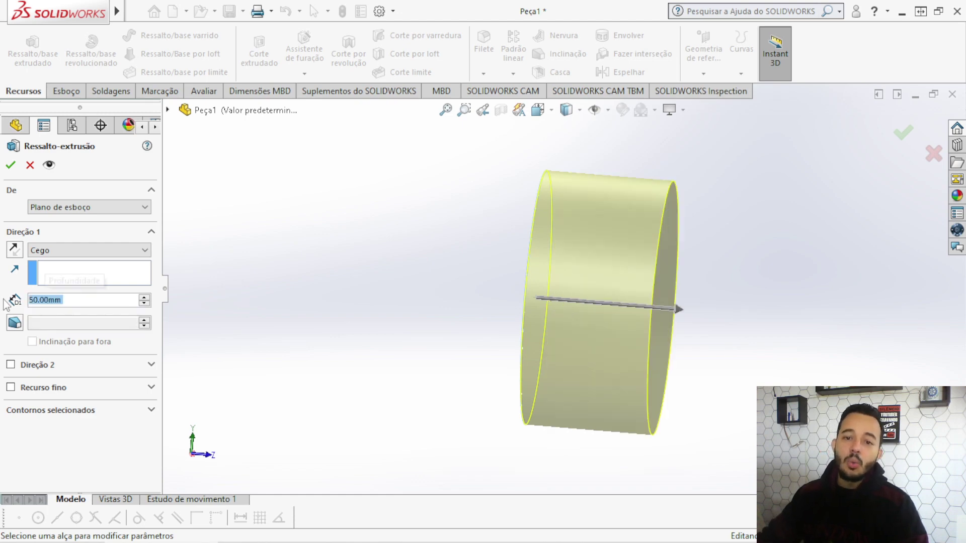
mouse_move(486, 344)
middle_down()
mouse_move(476, 334)
mouse_move(539, 342)
mouse_move(478, 330)
middle_up()
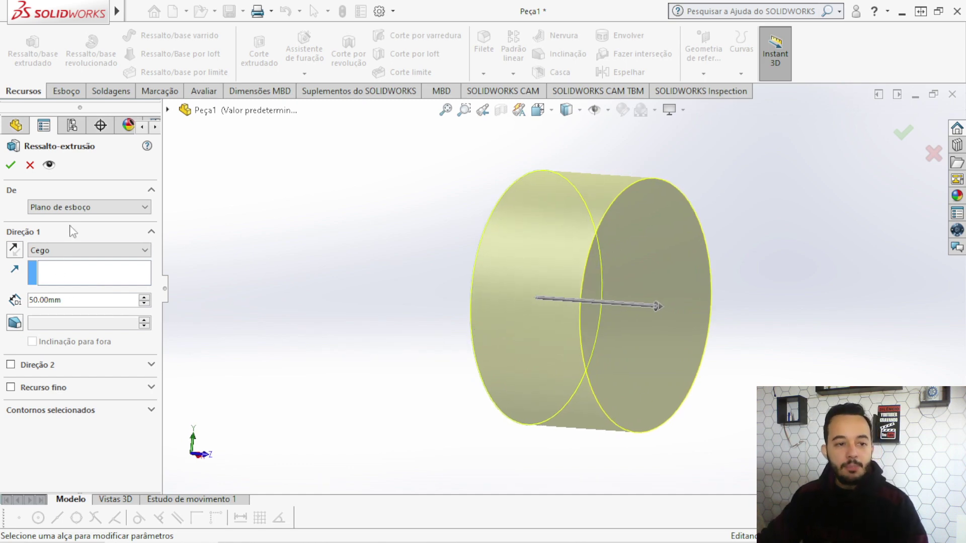
Keep the sketch-plane start and Blind end, and add a 10 mm Blind Direção 2.
click(100, 211)
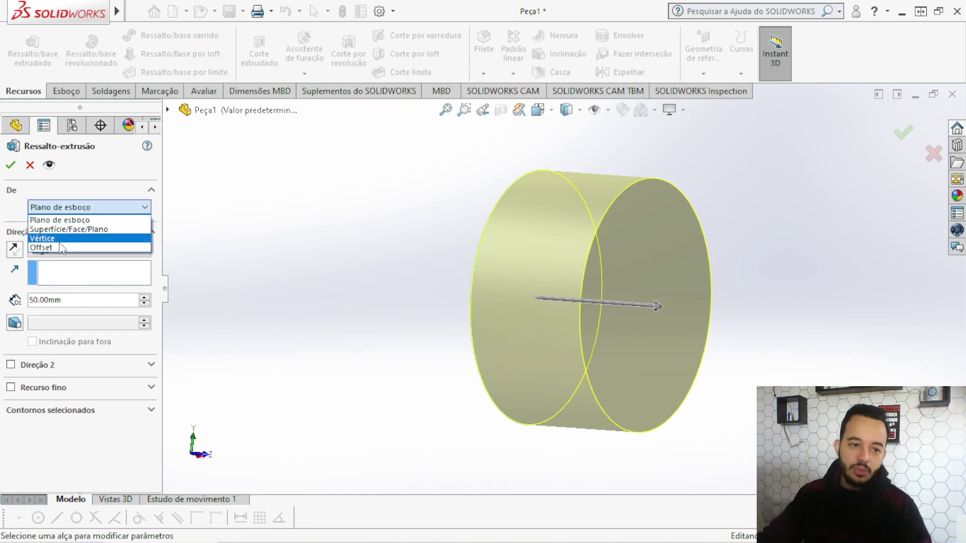
click(210, 214)
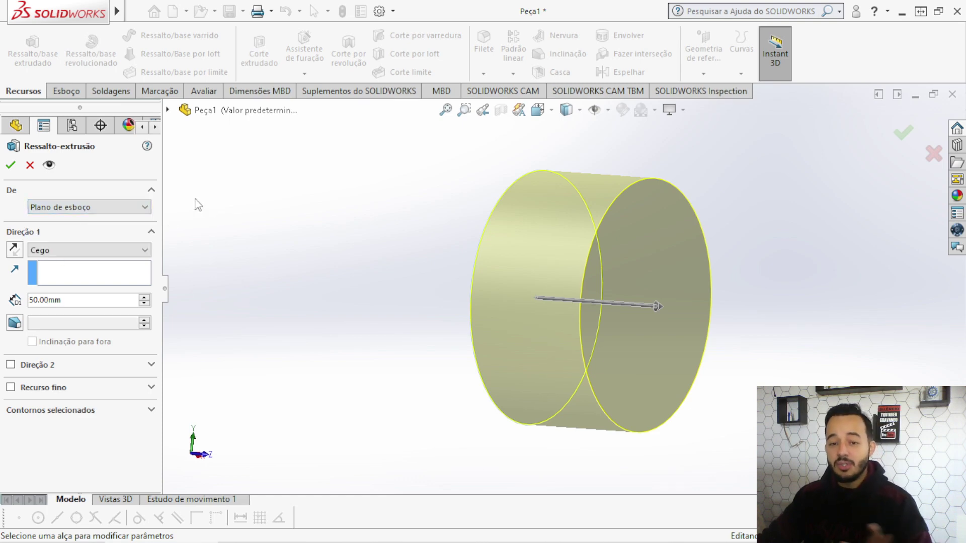
click(122, 252)
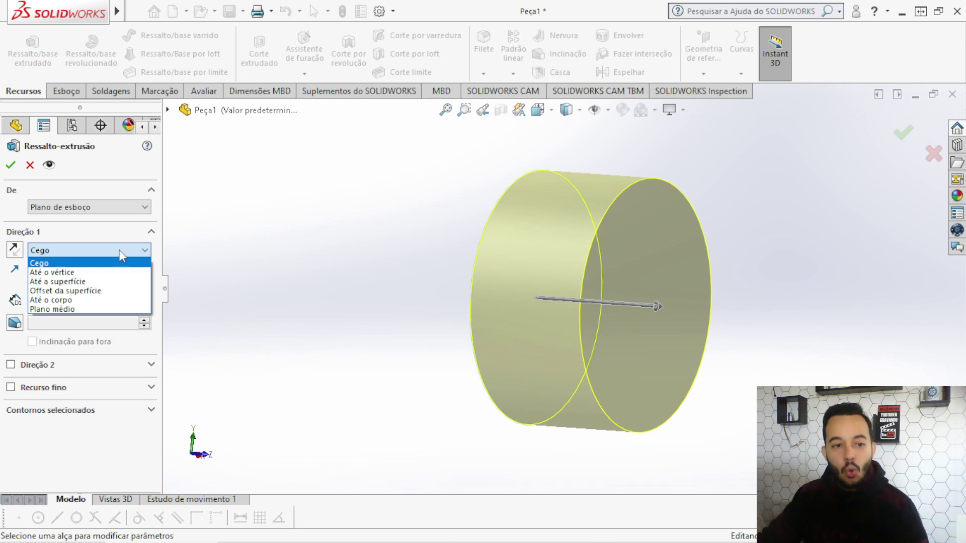
click(263, 221)
click(111, 253)
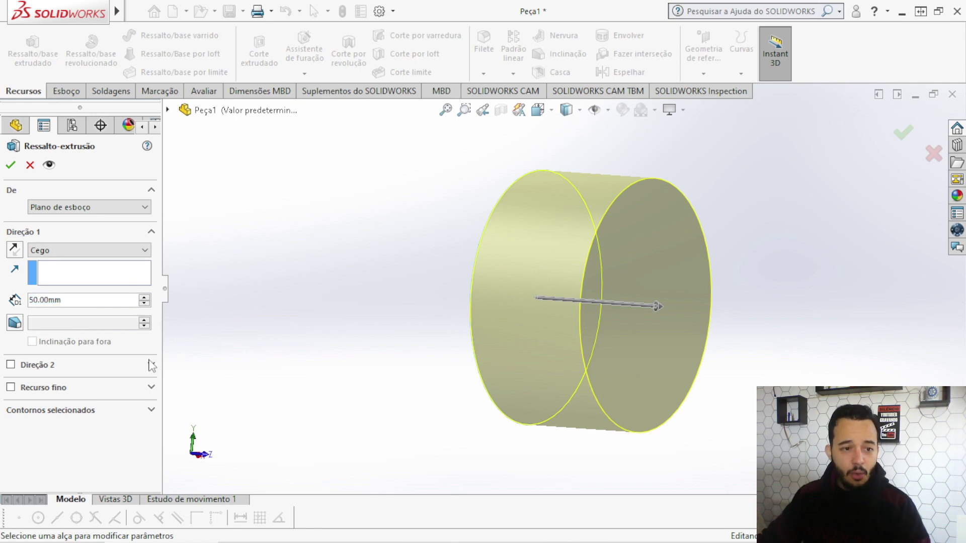
click(10, 365)
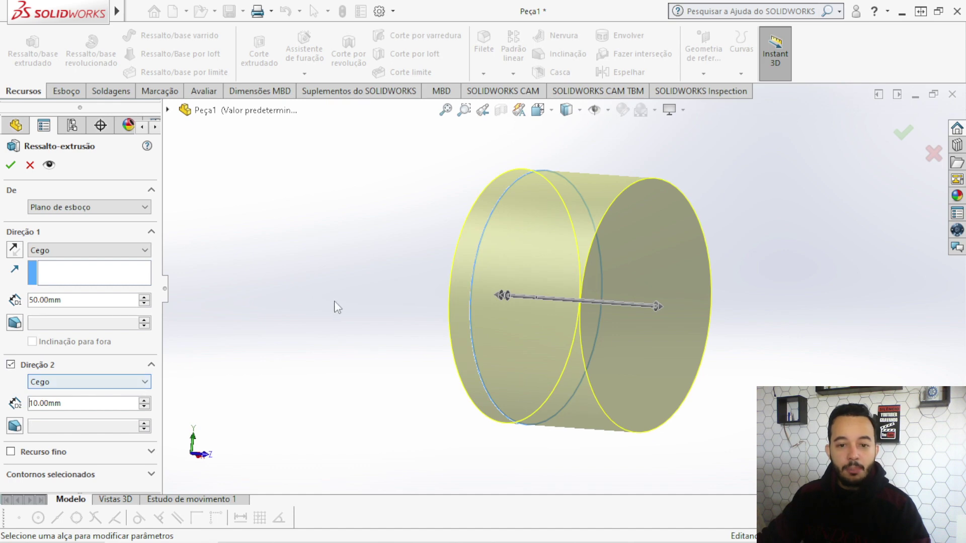
middle_drag(336, 307, 339, 298)
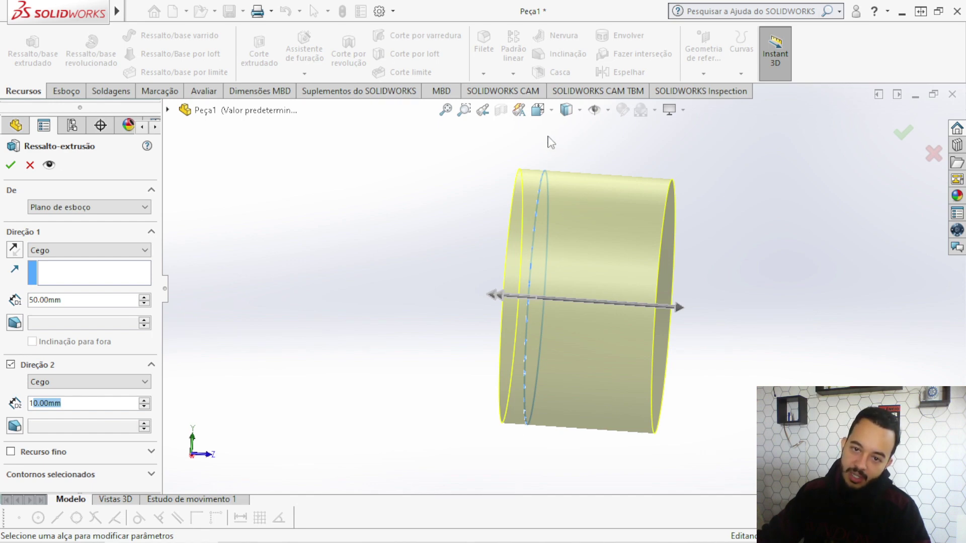
Turn off Direção 2 and switch Direção 1 to Plano médio.
click(130, 208)
click(308, 204)
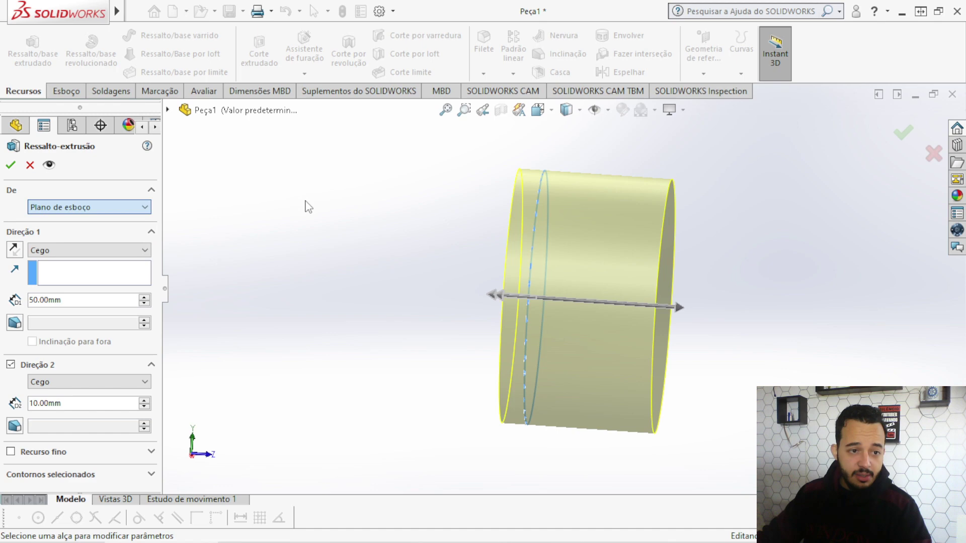
click(145, 251)
click(388, 214)
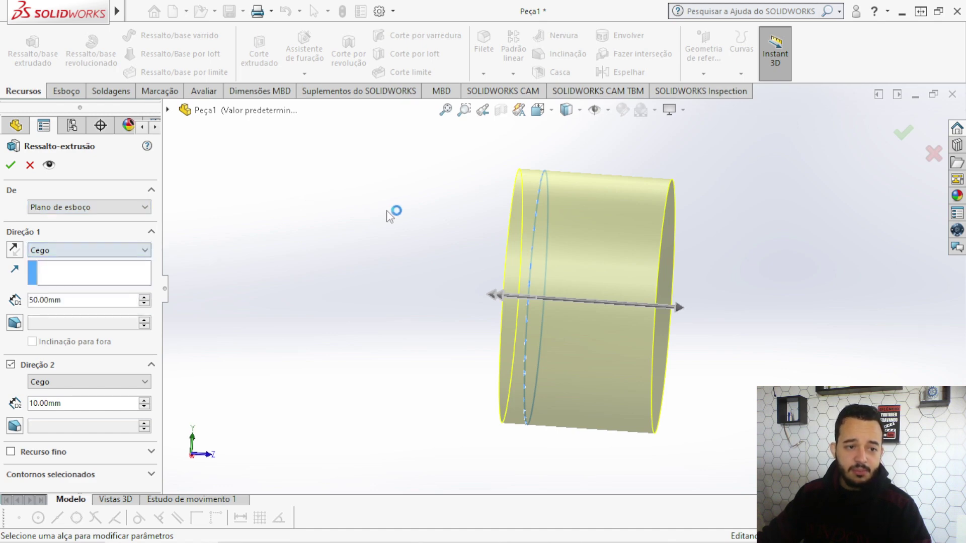
click(11, 366)
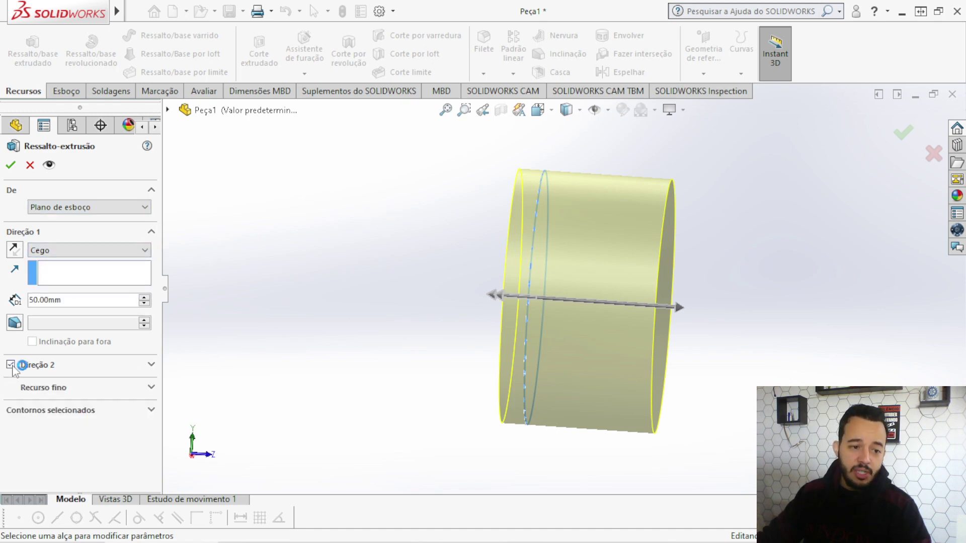
click(117, 252)
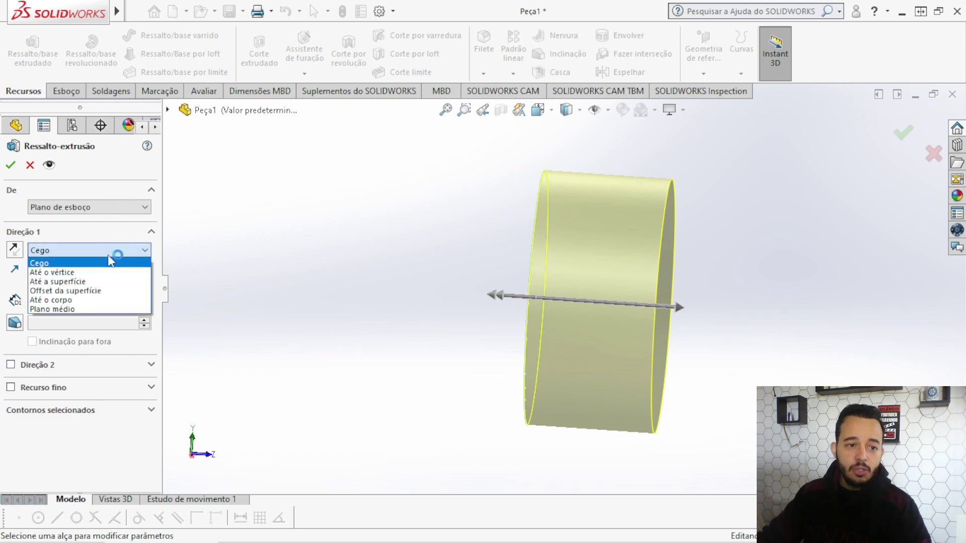
click(71, 310)
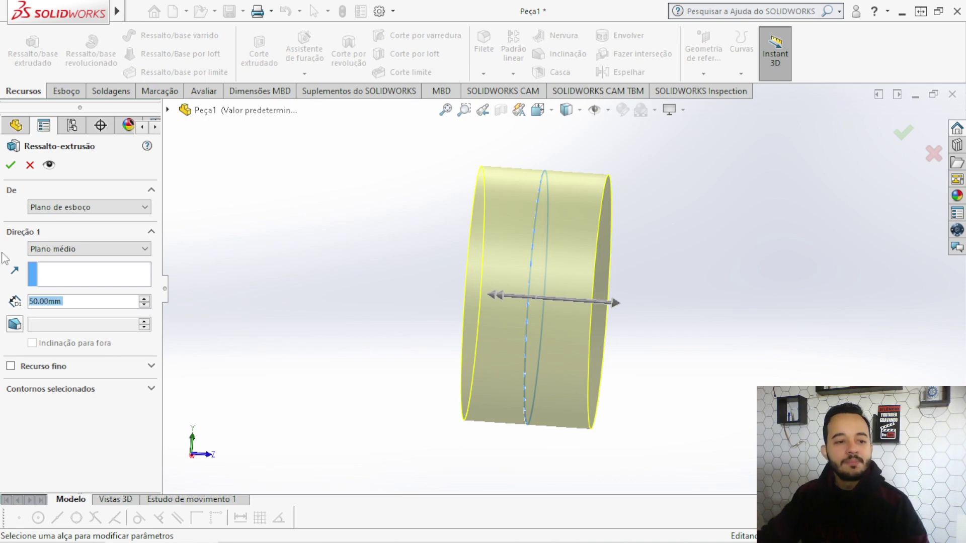
Set the mid-plane extrusion depth to 150 mm and confirm the cylinder.
click(91, 301)
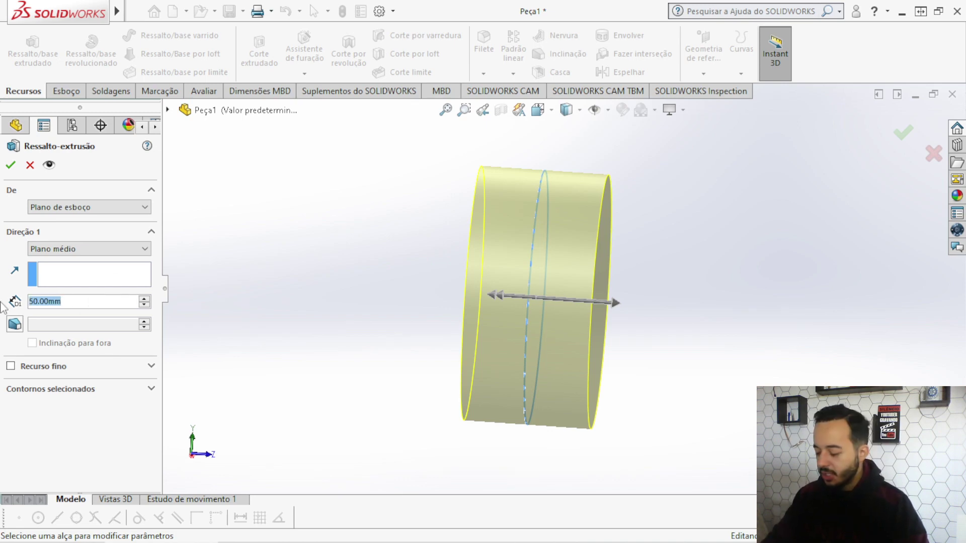
text(1)
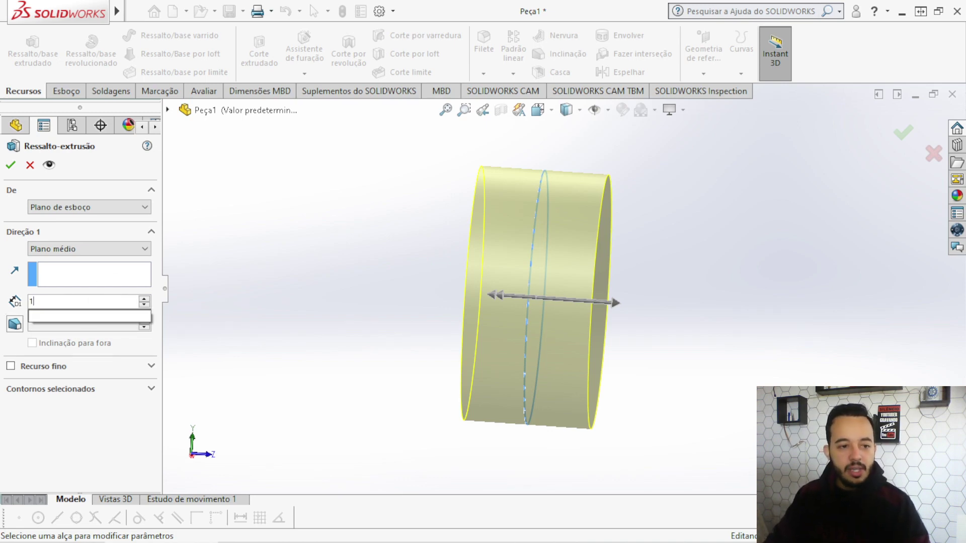
text(50)
key(Return)
mouse_move(556, 302)
middle_down()
mouse_move(689, 269)
mouse_move(653, 217)
mouse_move(620, 250)
mouse_move(690, 265)
mouse_move(720, 222)
middle_up()
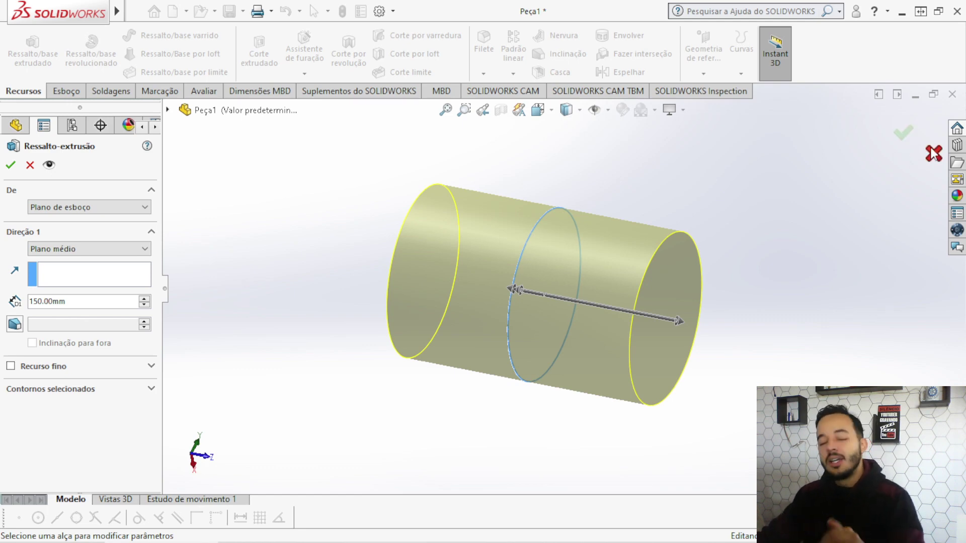
click(905, 134)
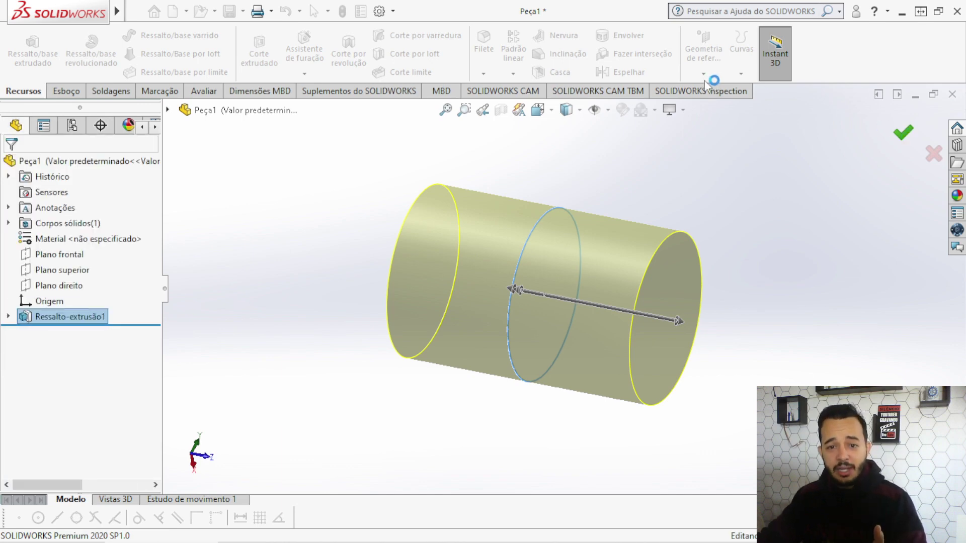
Orbit the cylinder and highlight Plano frontal and Plano superior to locate them.
mouse_move(629, 201)
middle_down()
mouse_move(638, 196)
mouse_move(441, 151)
mouse_move(655, 188)
mouse_move(599, 171)
mouse_move(560, 250)
middle_up()
click(644, 176)
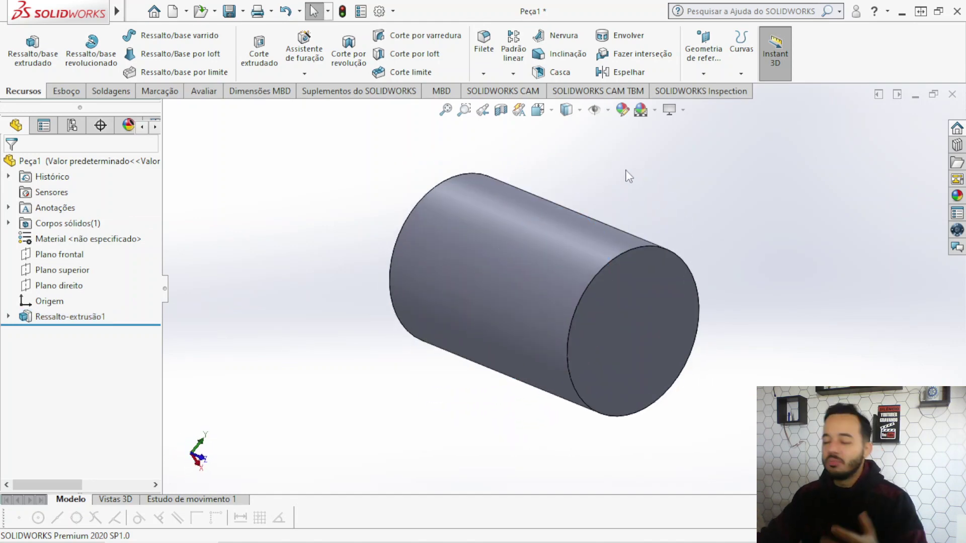
middle_drag(614, 183, 635, 181)
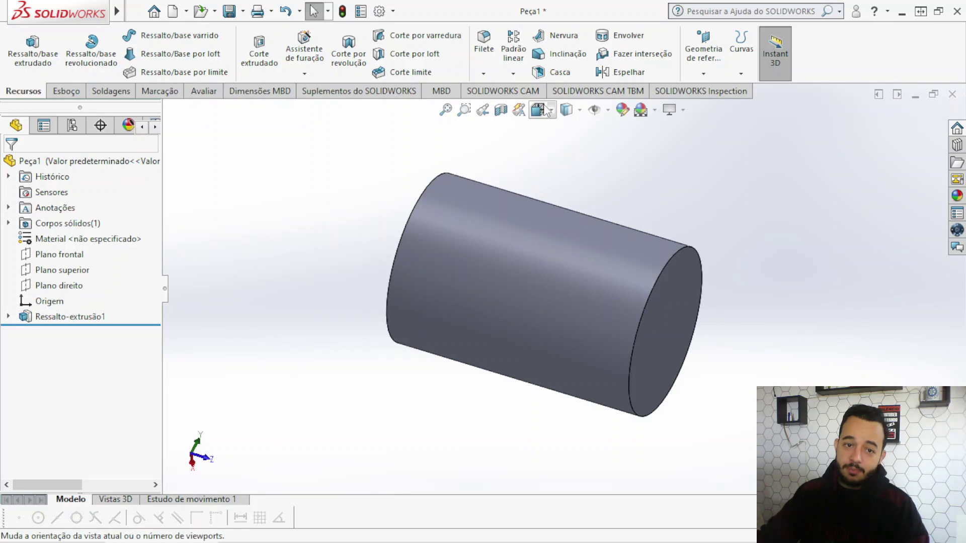
click(55, 255)
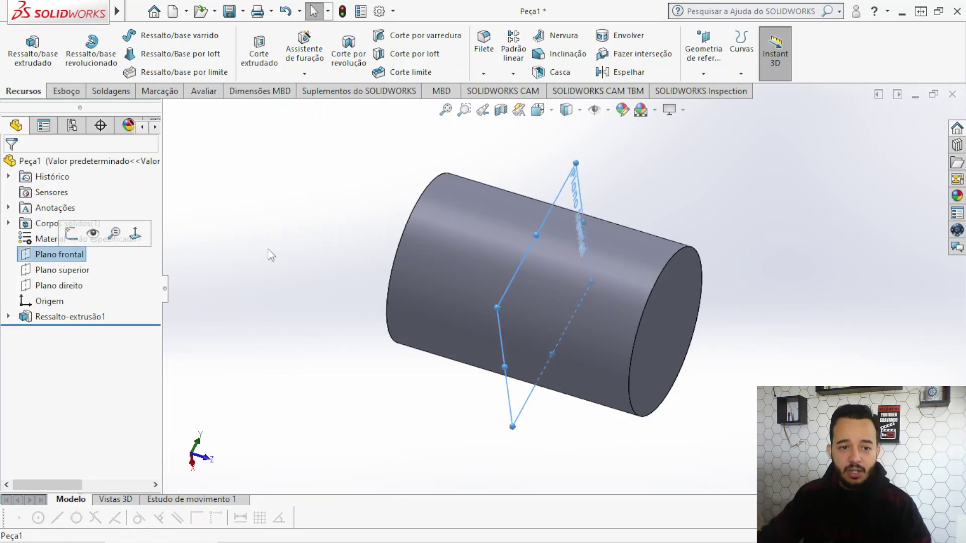
mouse_move(431, 220)
middle_down()
mouse_move(463, 159)
mouse_move(413, 169)
middle_up()
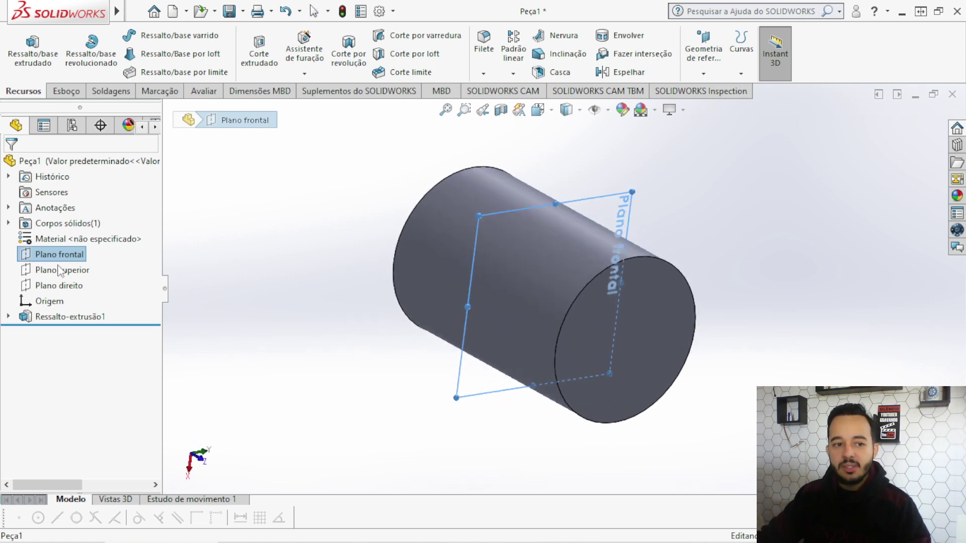
click(59, 270)
mouse_move(561, 251)
middle_down()
mouse_move(536, 247)
mouse_move(569, 180)
middle_up()
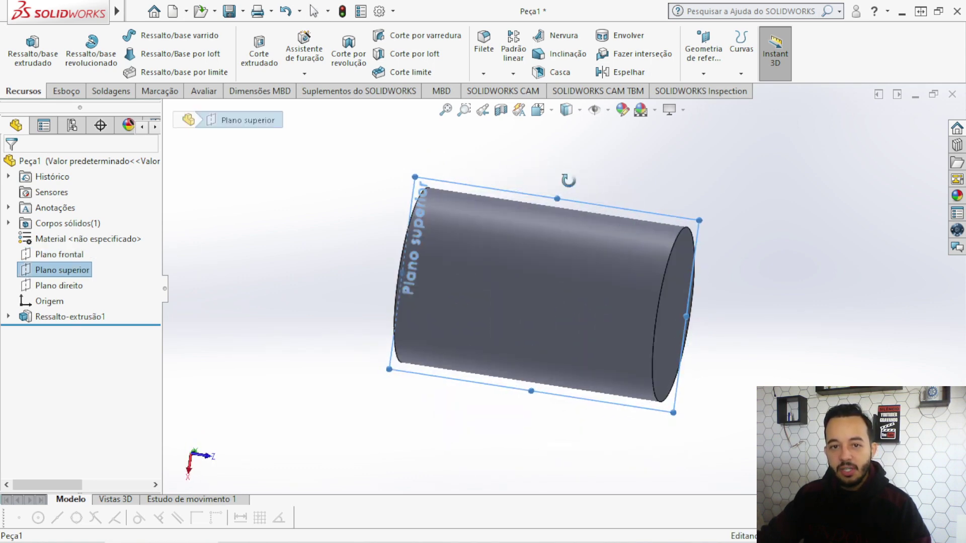
middle_drag(285, 282, 158, 277)
Check Plano direito, then apply a section view slicing the cylinder along Plano superior.
click(59, 285)
key(Down)
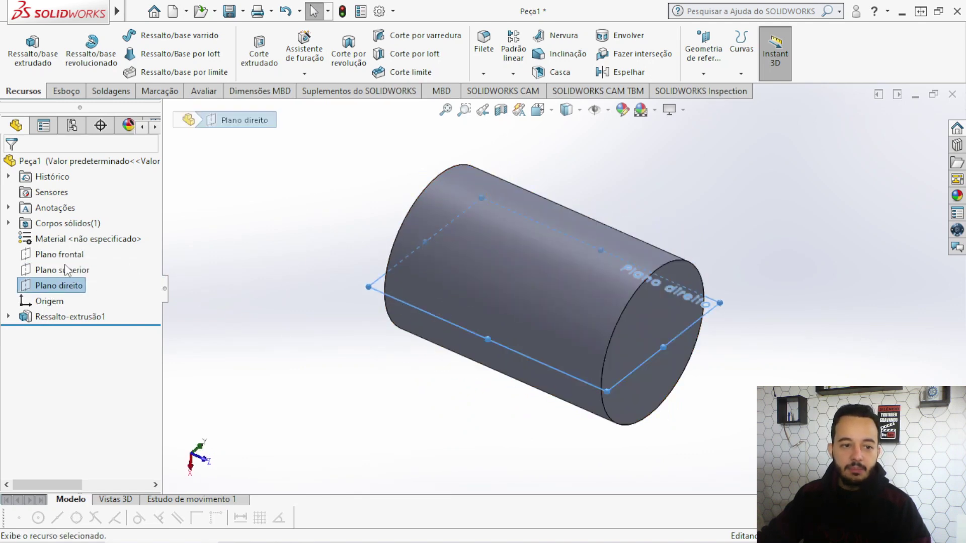
key(Down)
click(63, 269)
mouse_move(675, 180)
middle_down()
mouse_move(711, 155)
mouse_move(666, 164)
middle_up()
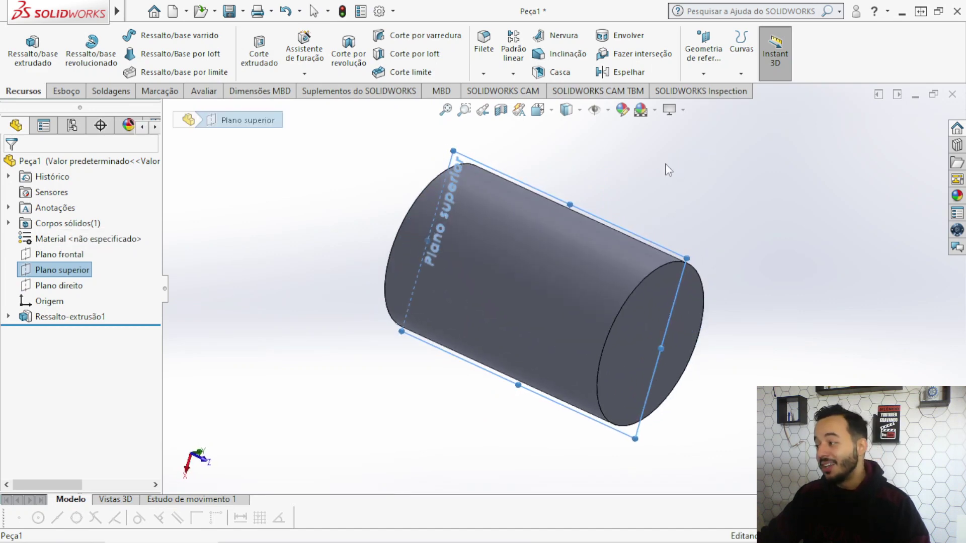
middle_drag(297, 242, 188, 254)
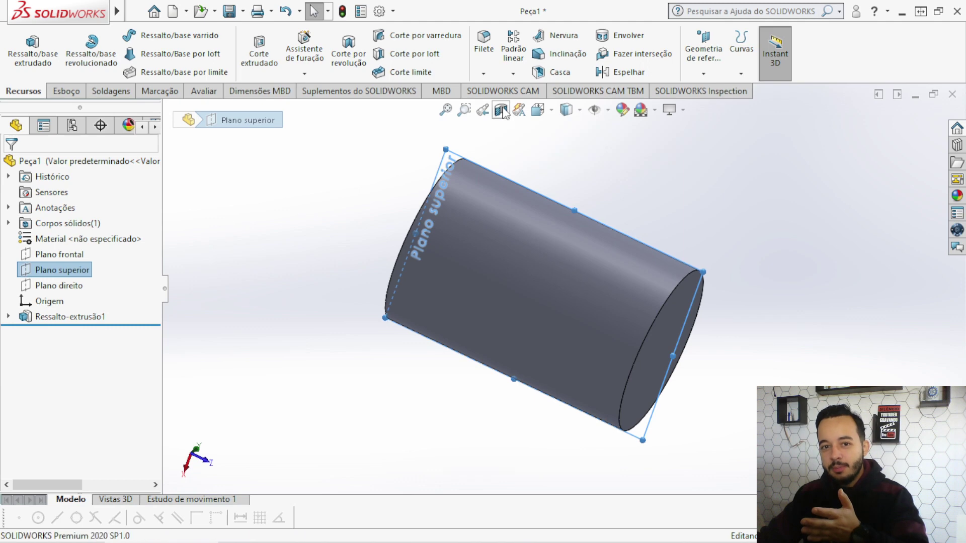
click(501, 109)
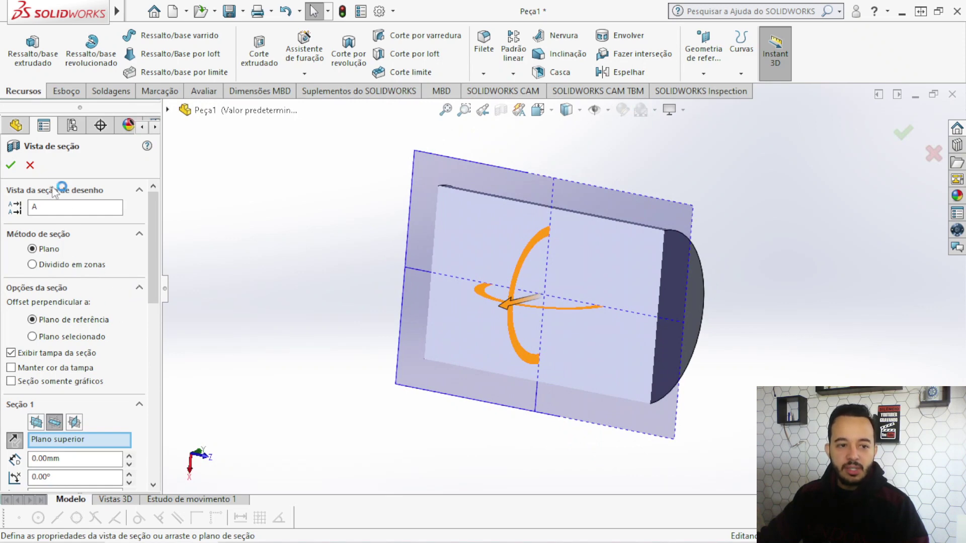
click(12, 166)
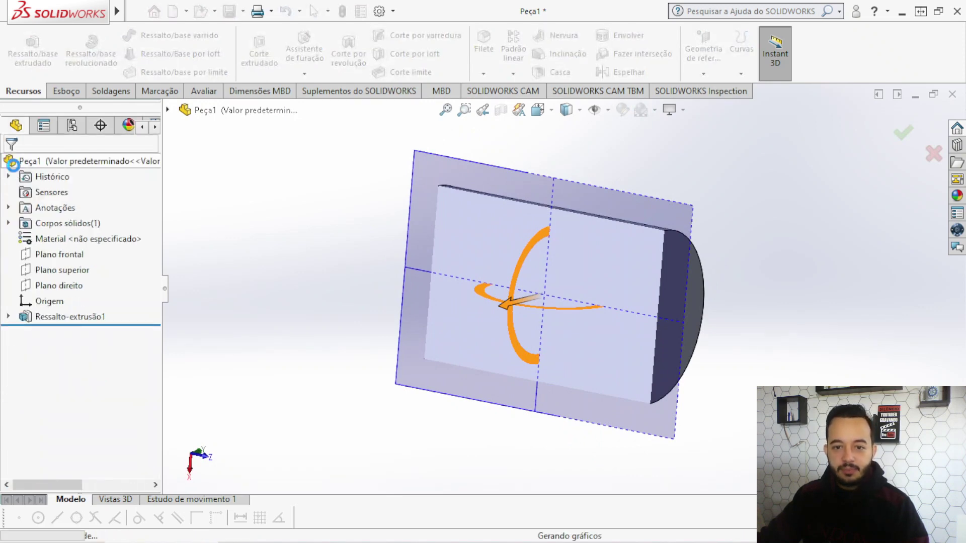
Return the half-cut cylinder to Isométrica view and turn the section view off.
middle_drag(733, 281, 664, 263)
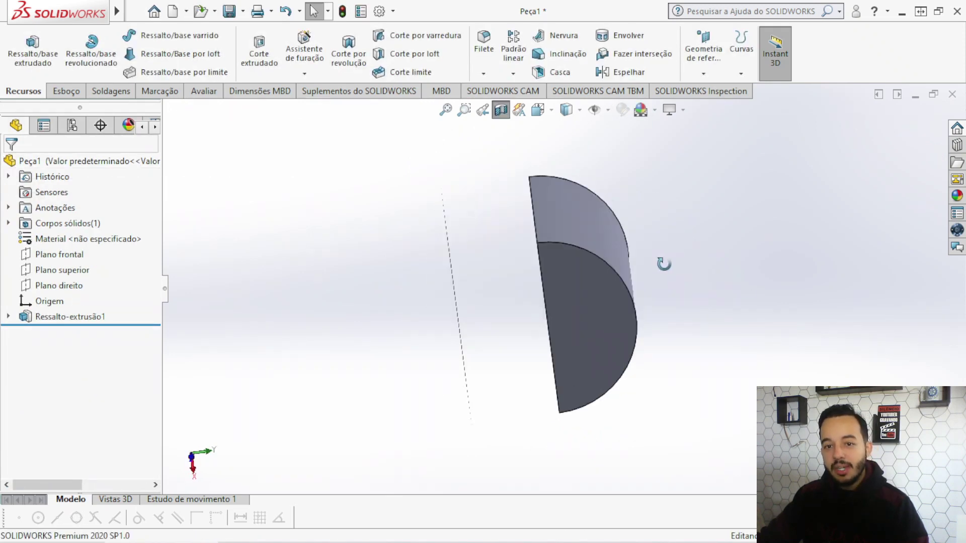
click(542, 113)
click(616, 131)
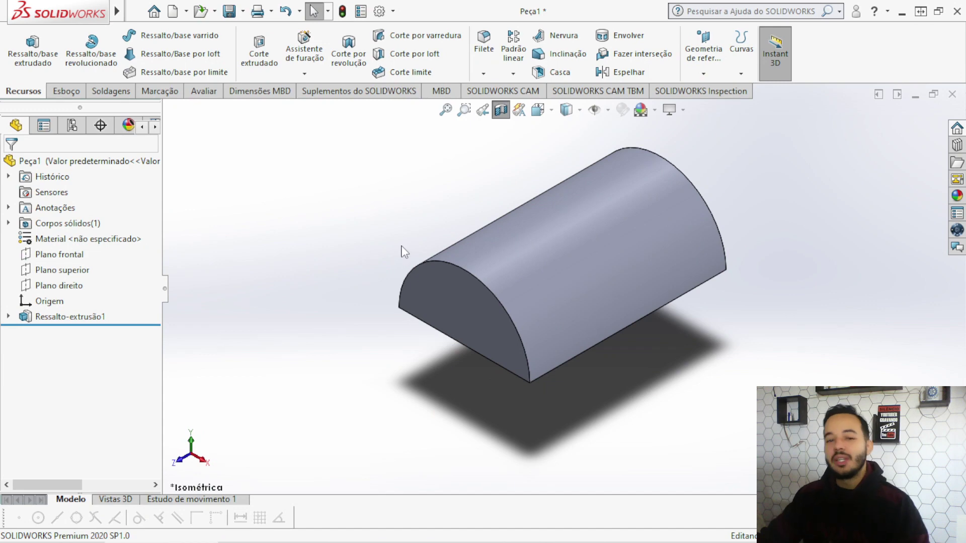
click(498, 113)
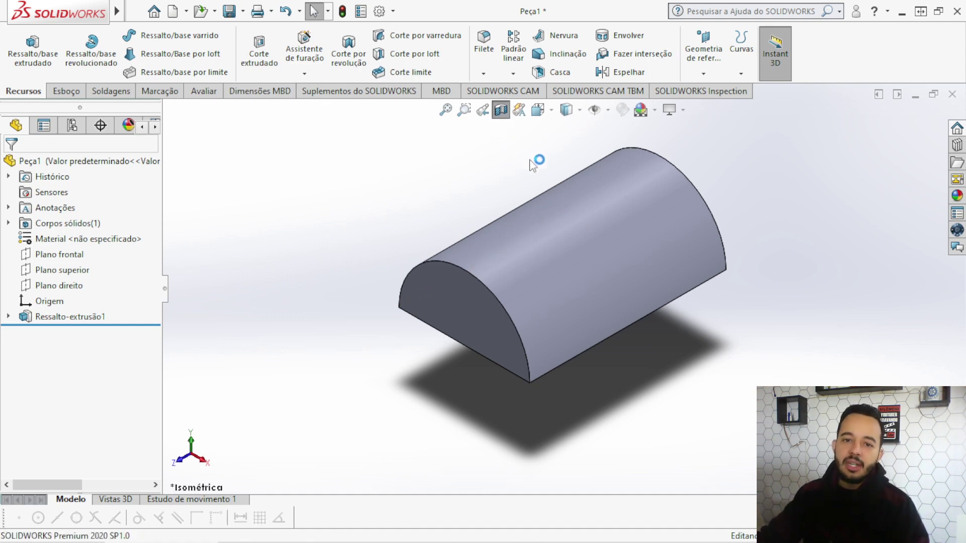
click(502, 112)
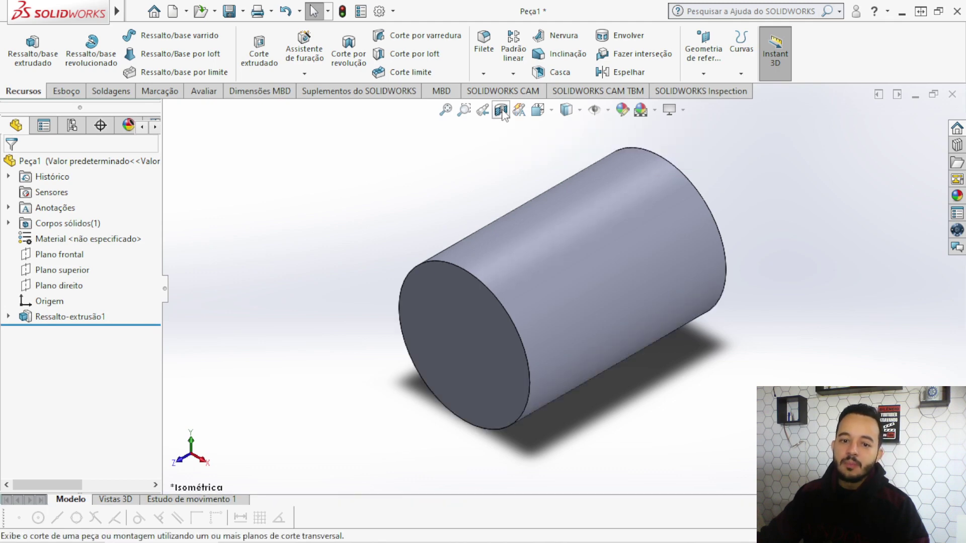
click(538, 110)
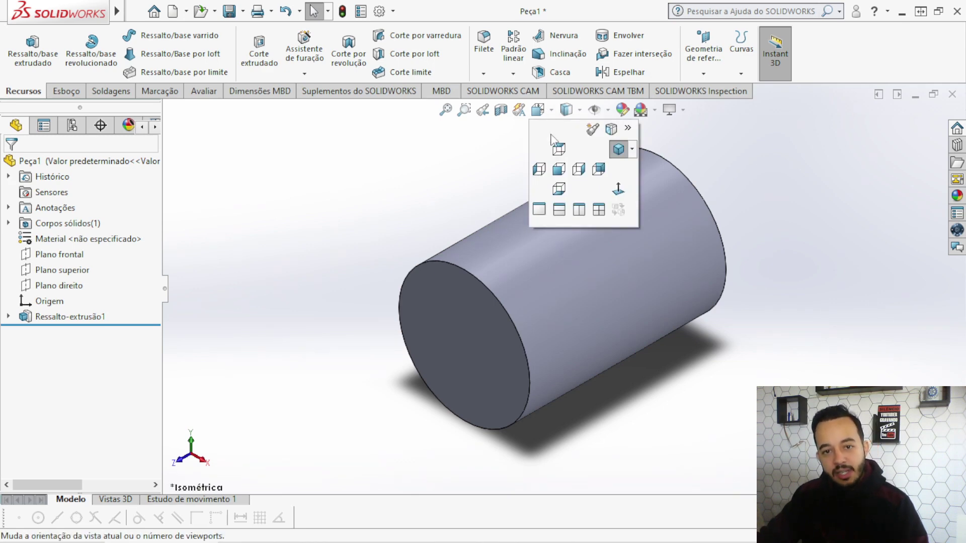
click(552, 111)
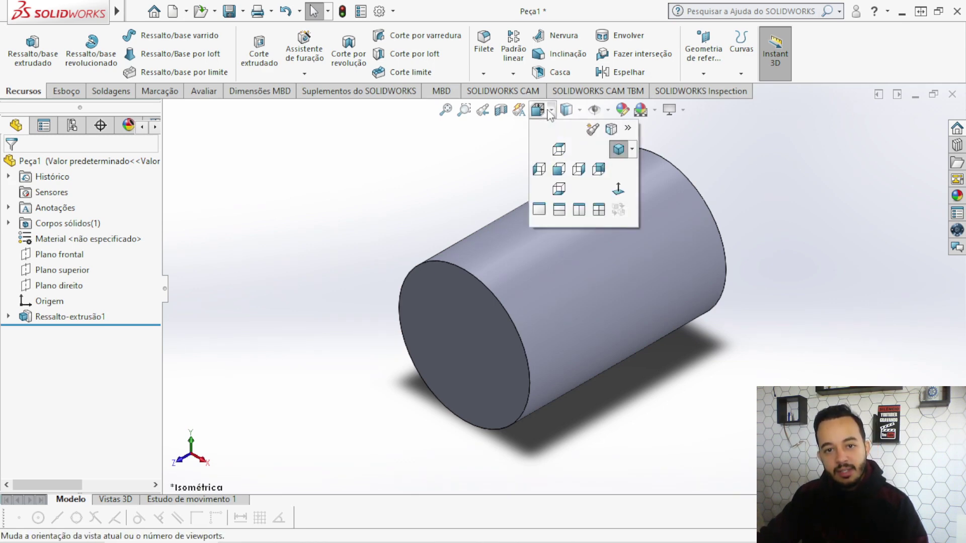
click(559, 149)
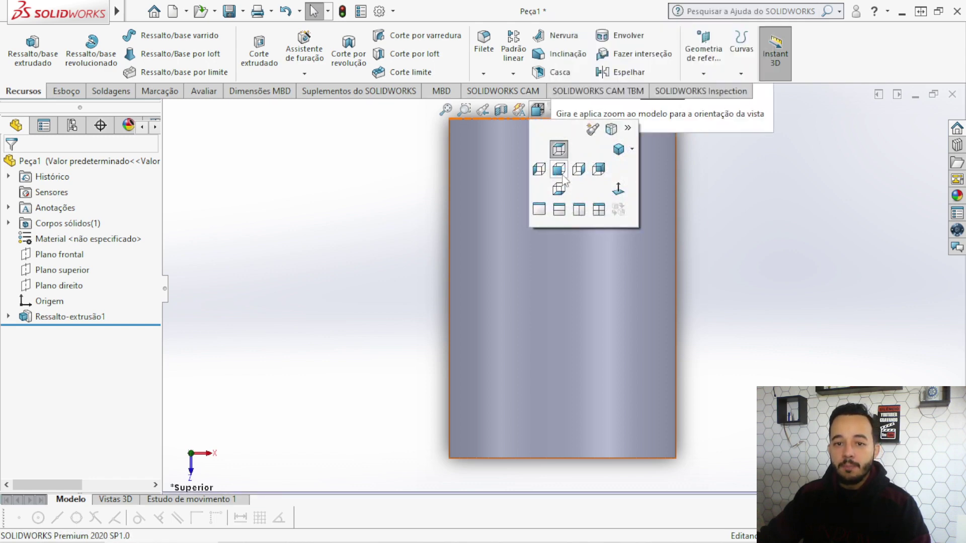
click(562, 174)
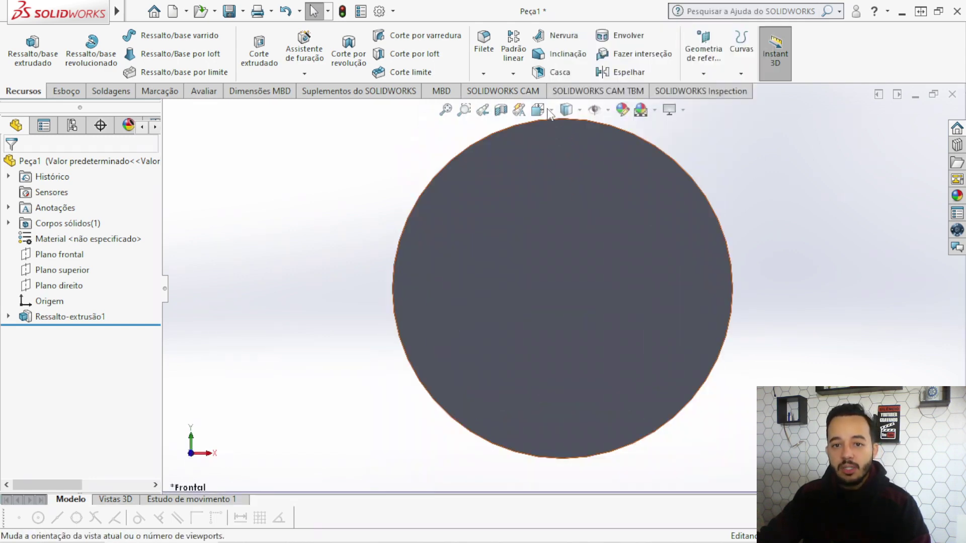
click(548, 110)
click(620, 149)
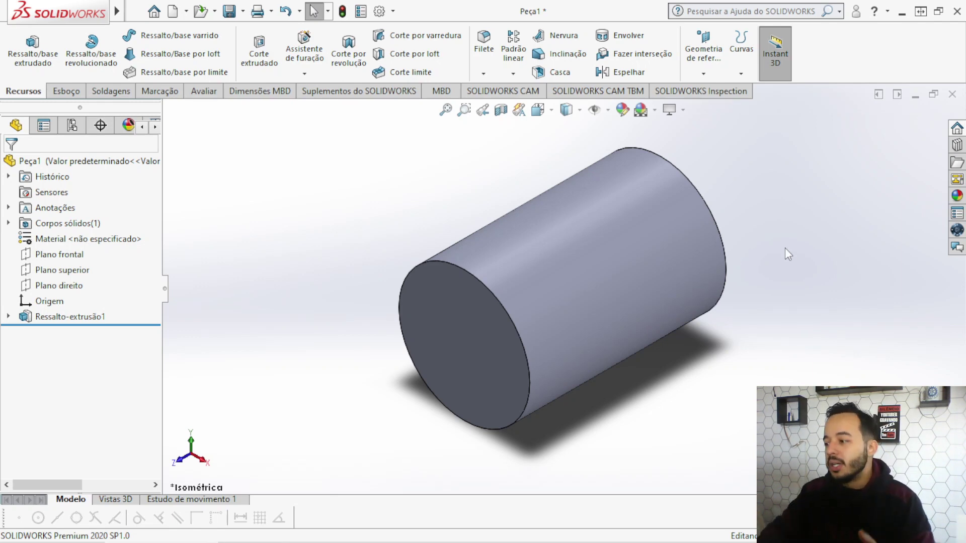
mouse_move(735, 261)
middle_down()
mouse_move(751, 234)
mouse_move(776, 229)
middle_up()
click(552, 242)
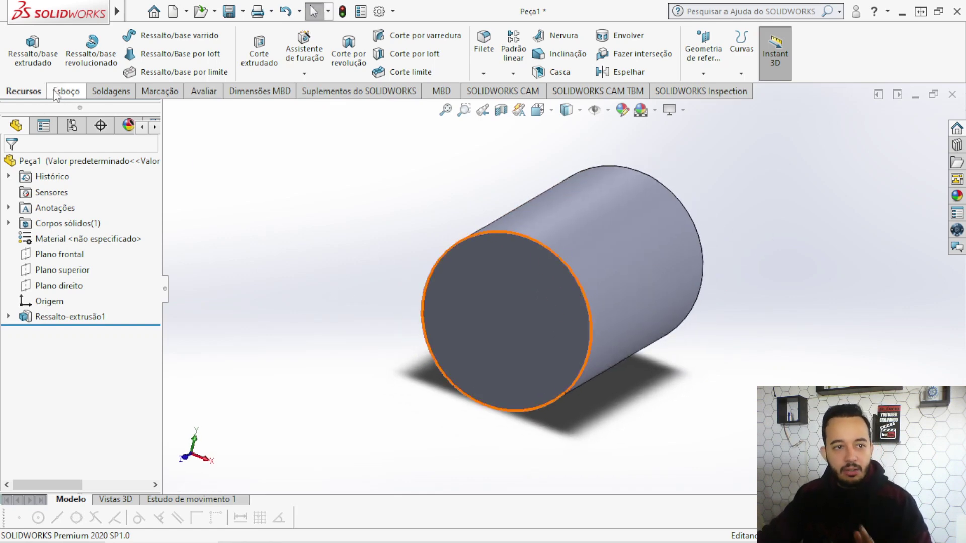
middle_drag(442, 168, 401, 221)
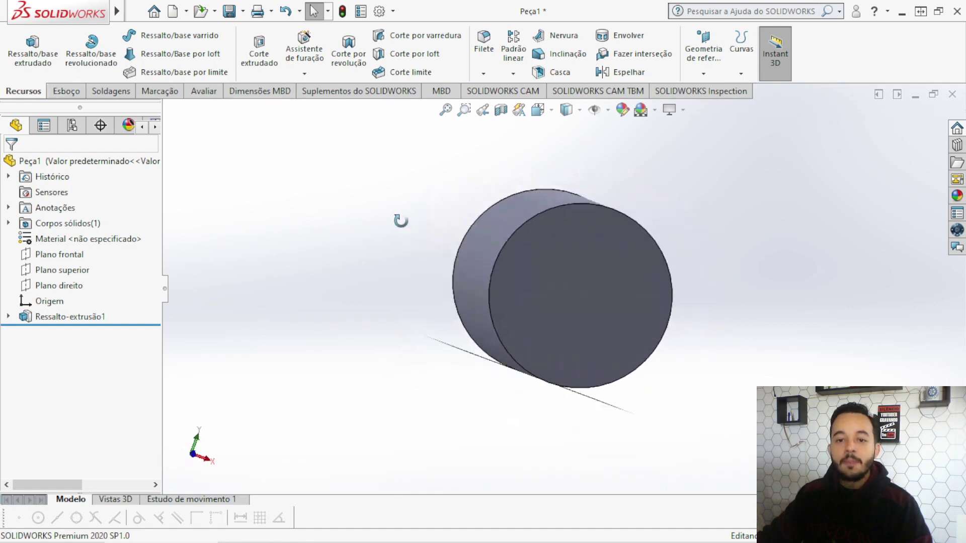
click(63, 92)
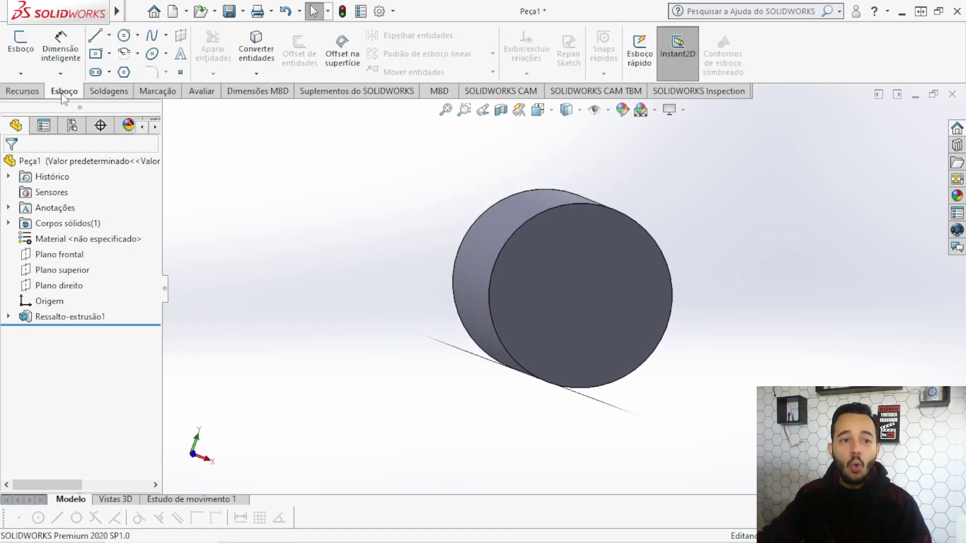
mouse_move(577, 250)
middle_down()
mouse_move(442, 208)
mouse_move(212, 259)
middle_up()
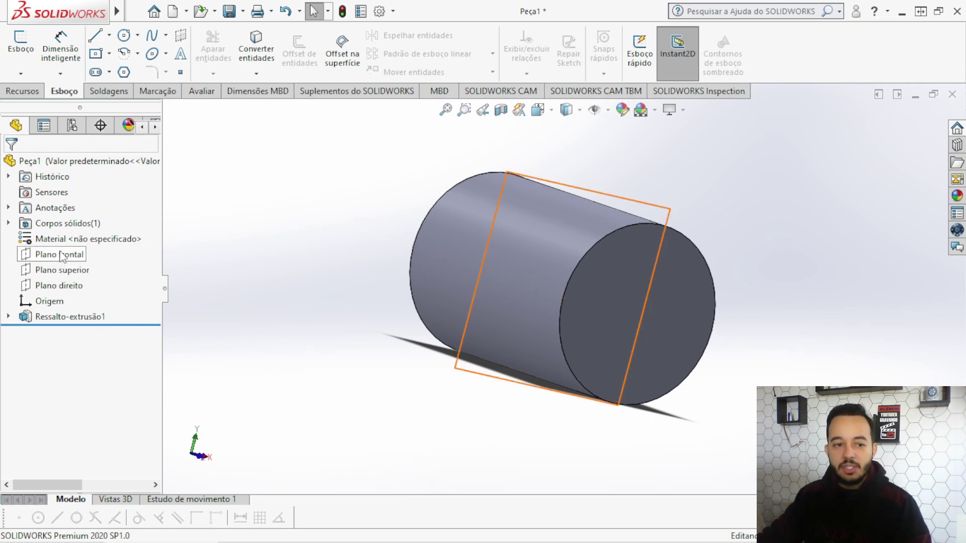
middle_drag(216, 236, 209, 241)
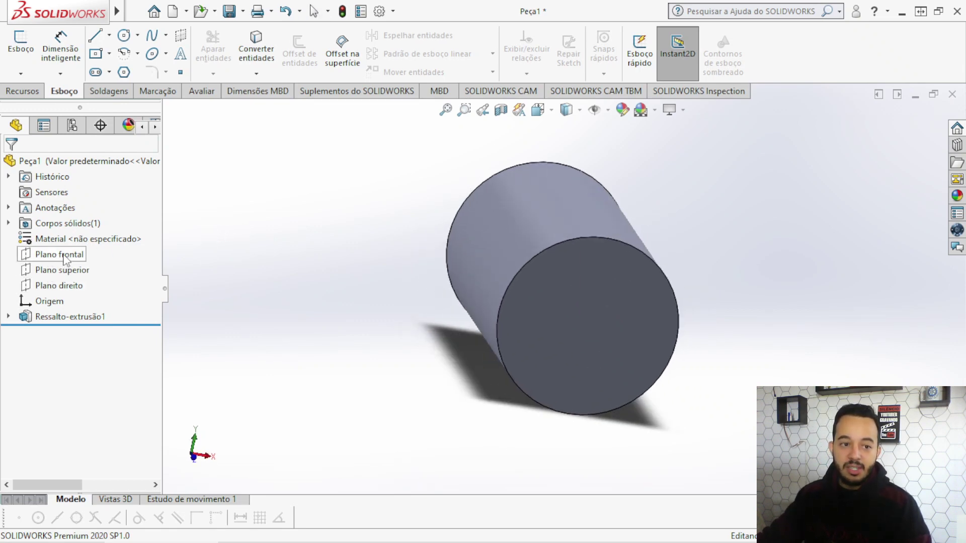
click(66, 256)
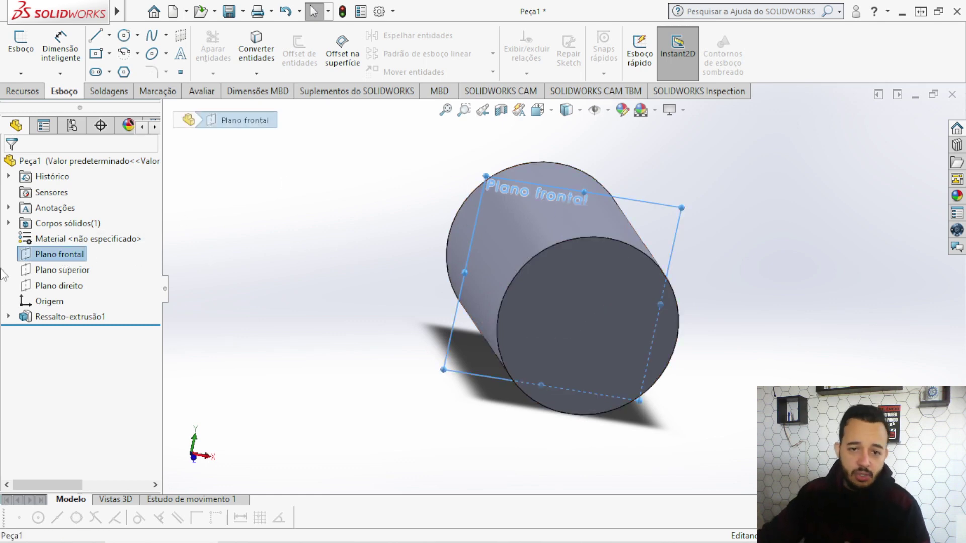
key(ctrl+7)
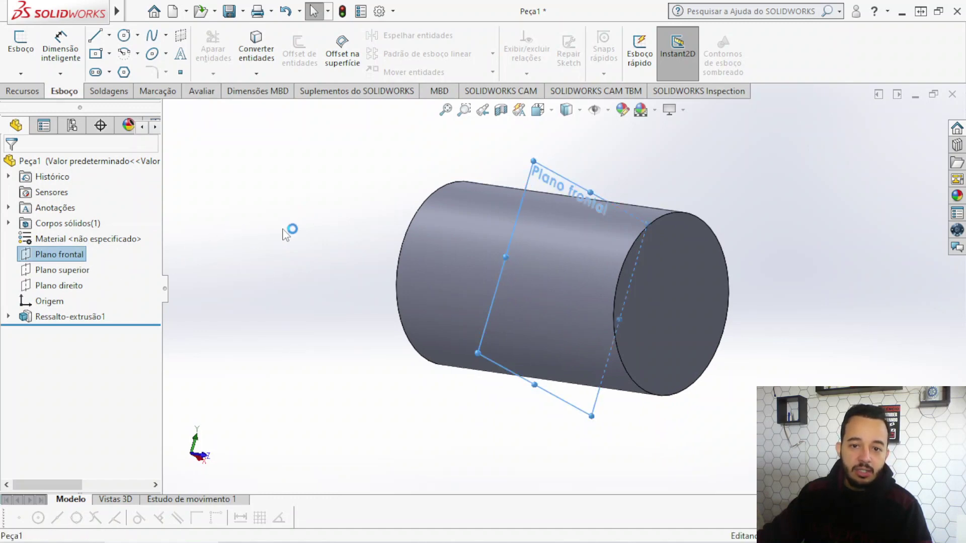
middle_drag(288, 229, 330, 179)
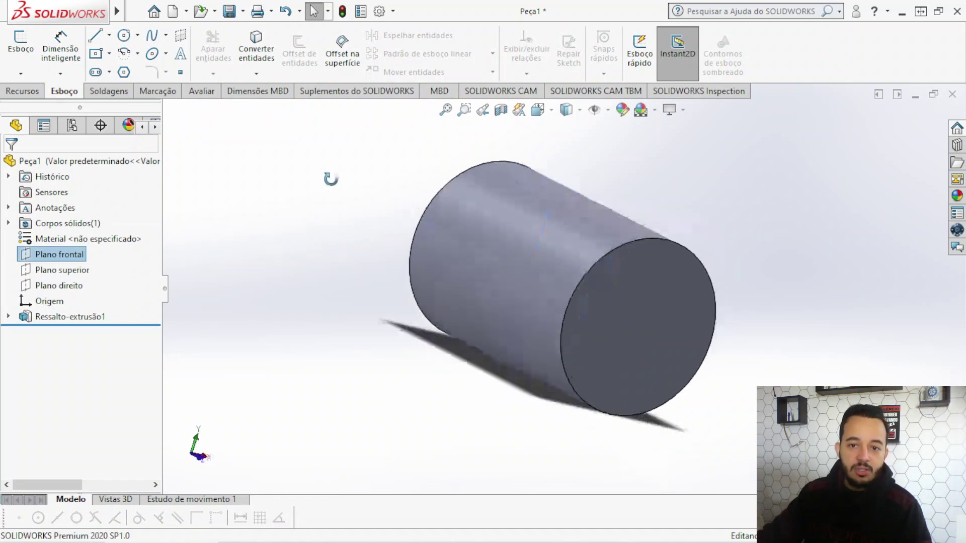
click(19, 46)
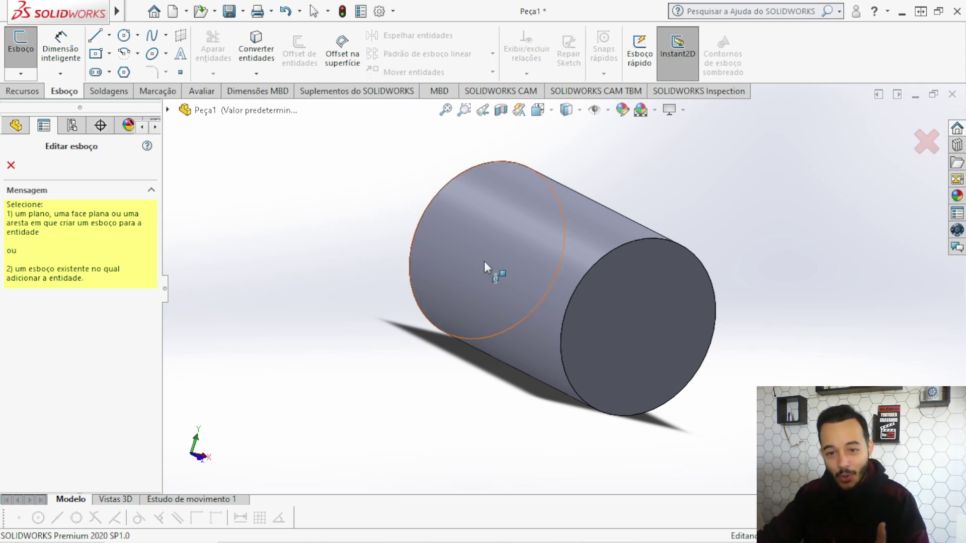
Place the new sketch on the cylinder's flat circular end face.
mouse_move(717, 253)
middle_down()
mouse_move(752, 259)
mouse_move(688, 270)
mouse_move(735, 248)
mouse_move(665, 301)
middle_up()
click(645, 308)
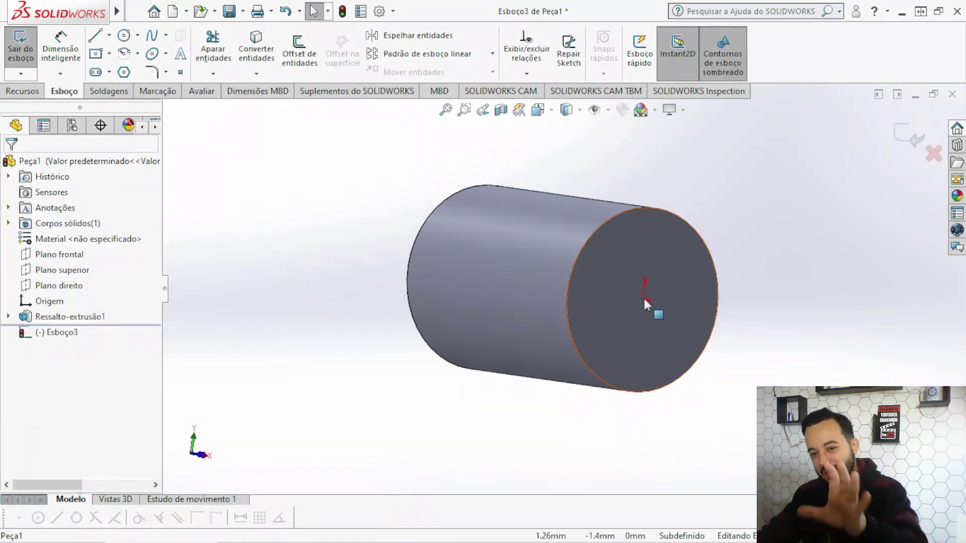
mouse_move(682, 203)
middle_down()
mouse_move(760, 190)
mouse_move(724, 295)
middle_up()
scroll(690, 302, down, 5)
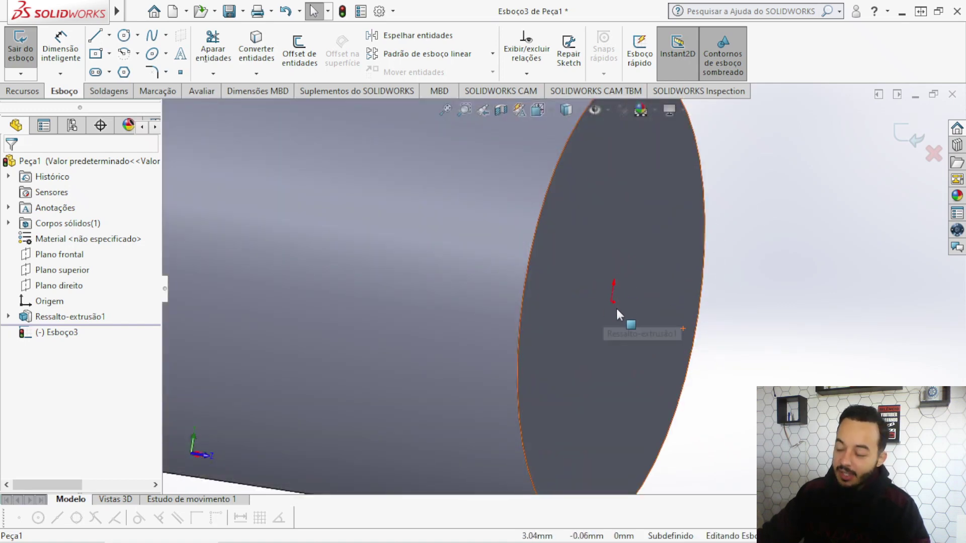
scroll(623, 319, up, 2)
Zoom and orbit back, then set the view to Frontal facing the end face.
scroll(623, 319, up, 3)
scroll(623, 319, up, 1)
mouse_move(551, 267)
middle_down()
mouse_move(528, 268)
mouse_move(604, 289)
mouse_move(578, 286)
middle_up()
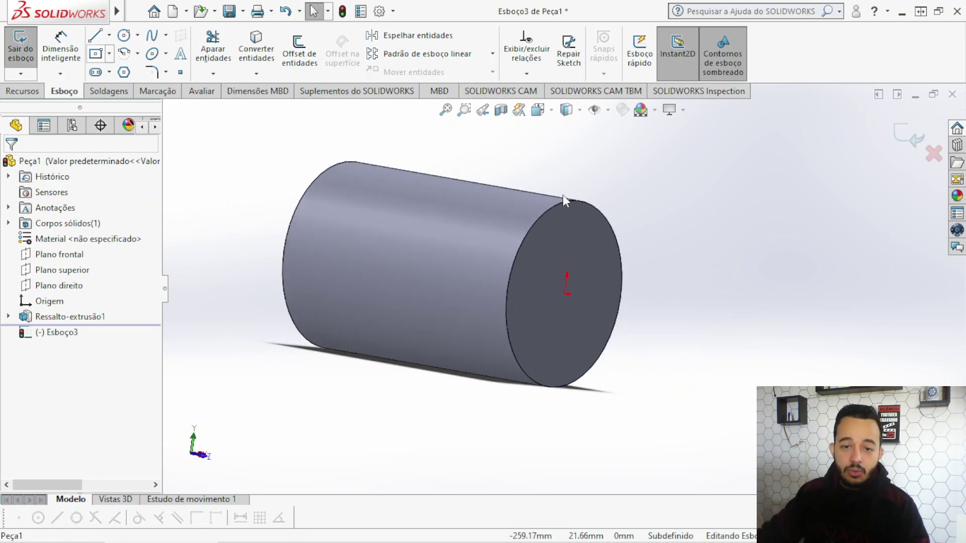
middle_drag(550, 189, 547, 151)
click(550, 113)
click(559, 169)
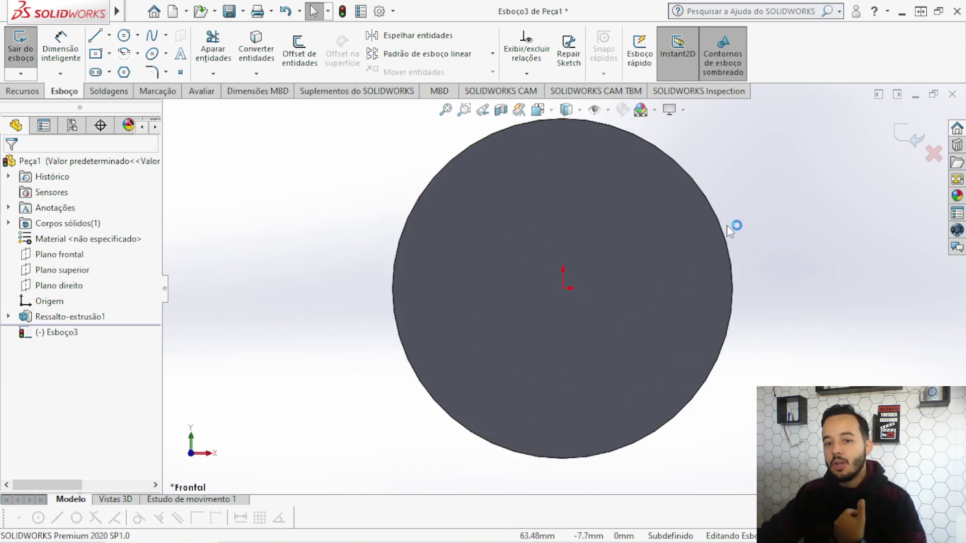
Draw a Retângulo central from the origin to an opposite corner on the end face.
click(109, 53)
click(110, 54)
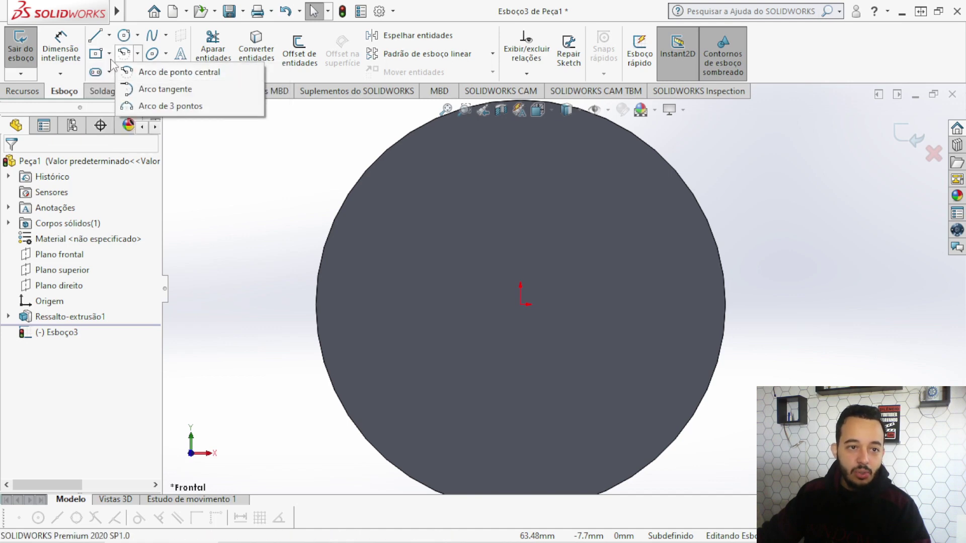
click(109, 54)
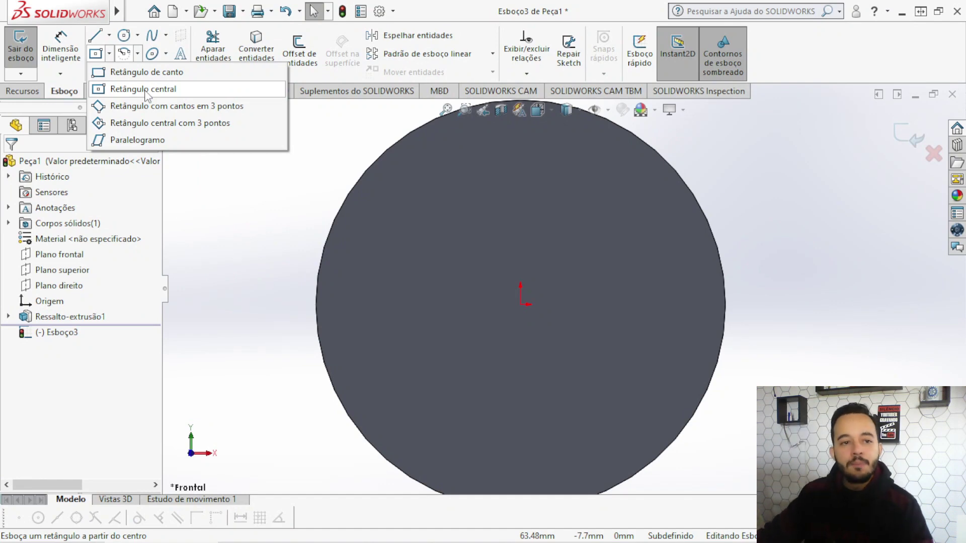
key(Escape)
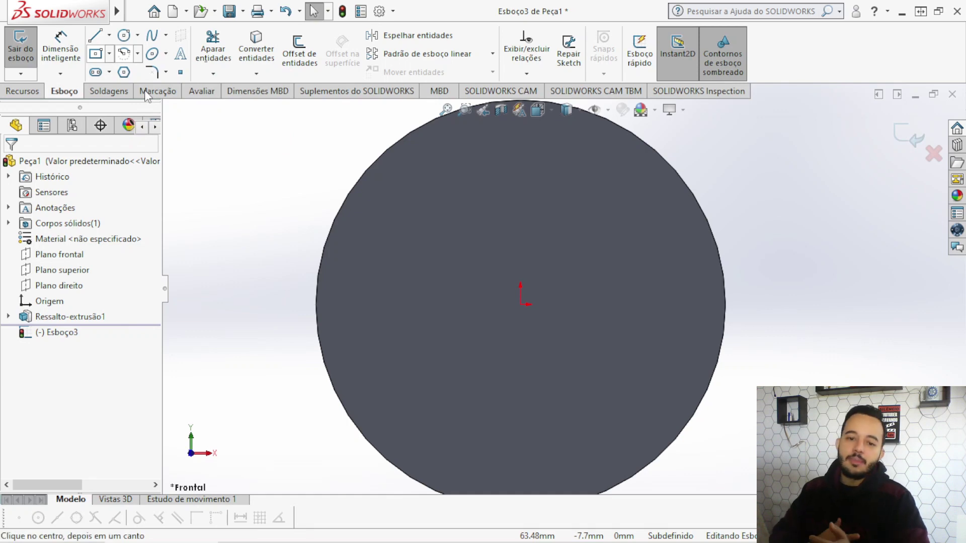
click(96, 53)
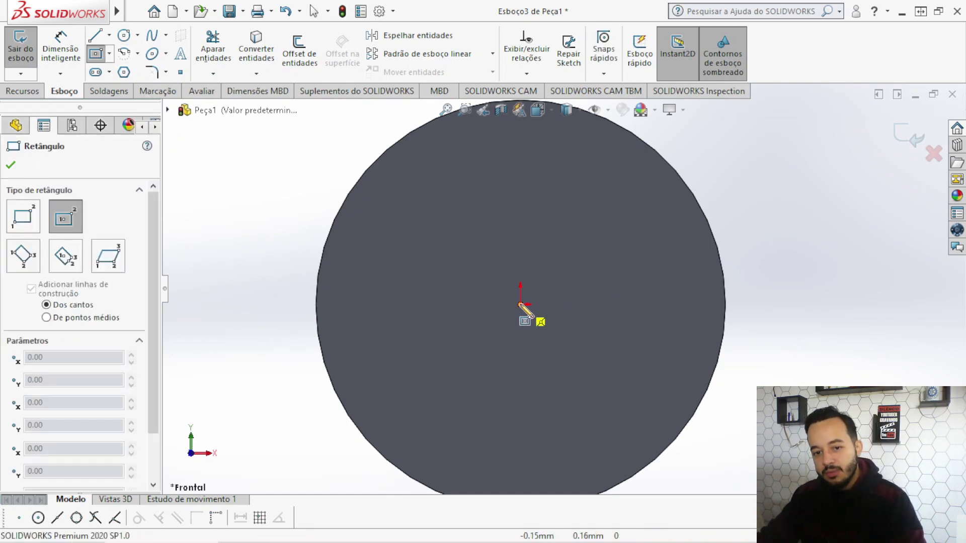
click(521, 306)
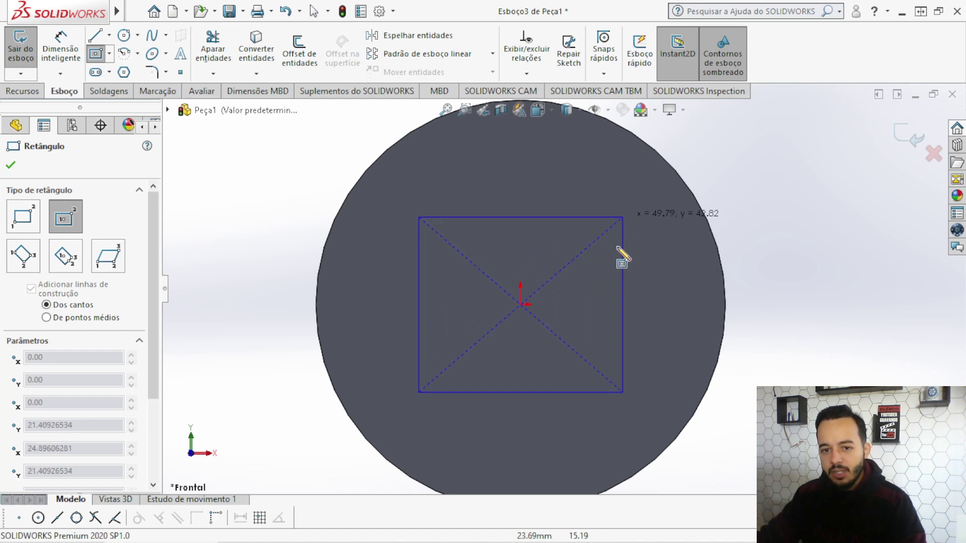
click(622, 220)
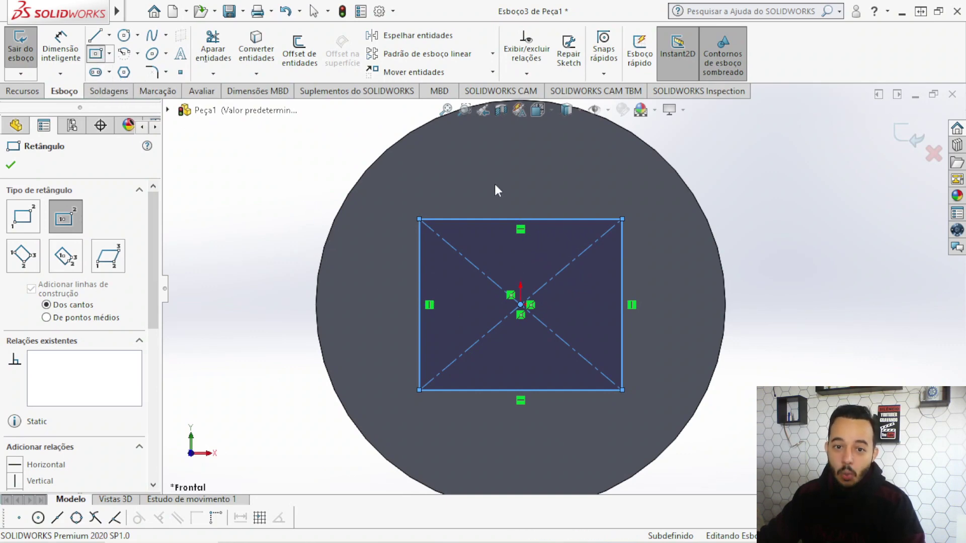
key(Escape)
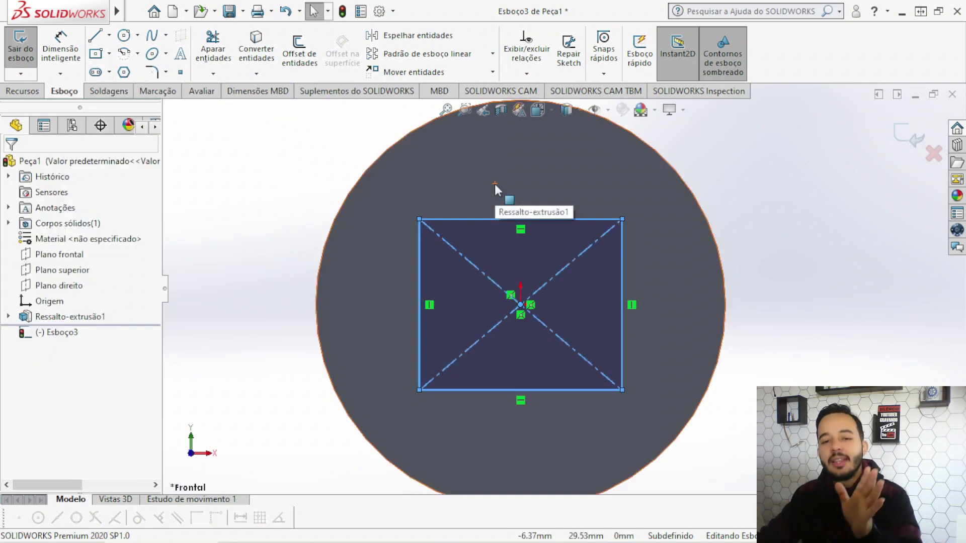
Dimension the rectangle's right edge to a 40 mm height.
click(819, 231)
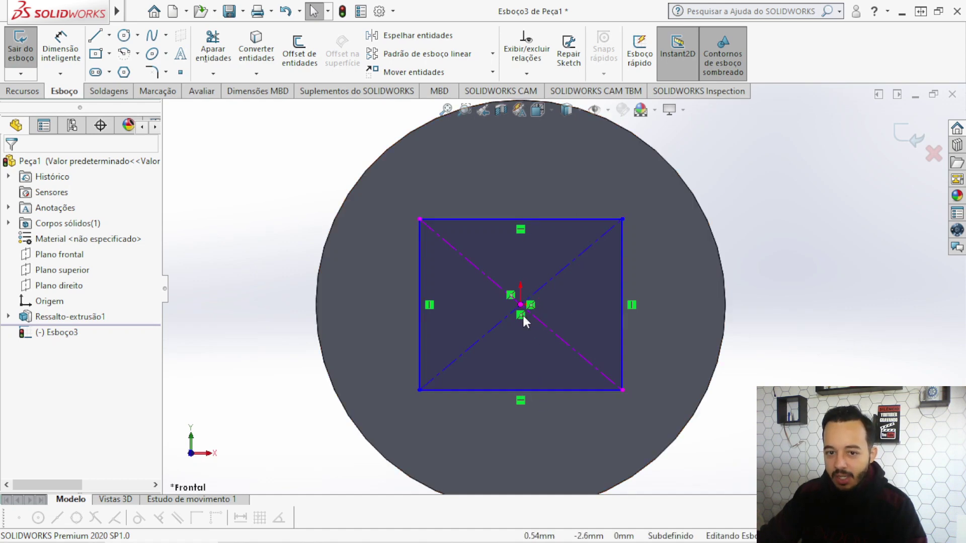
key(d)
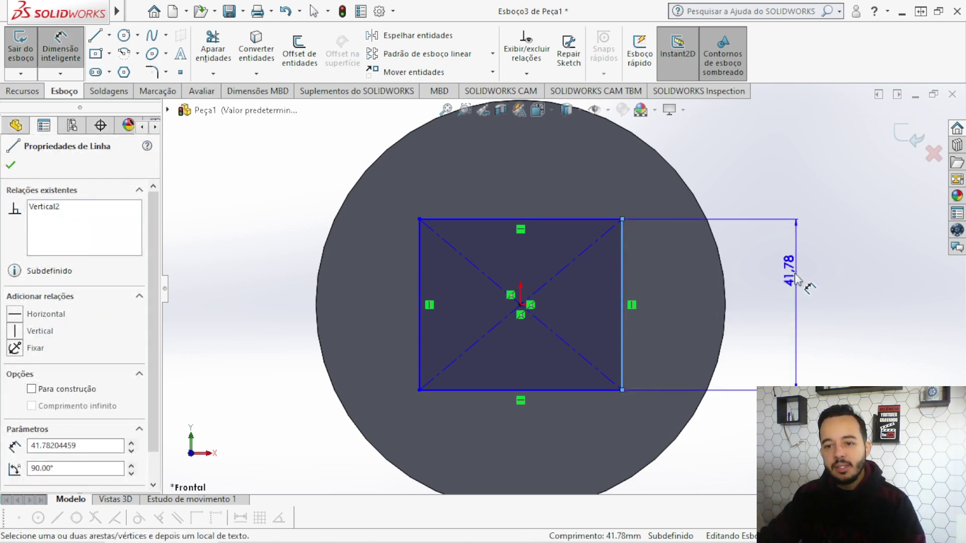
click(795, 274)
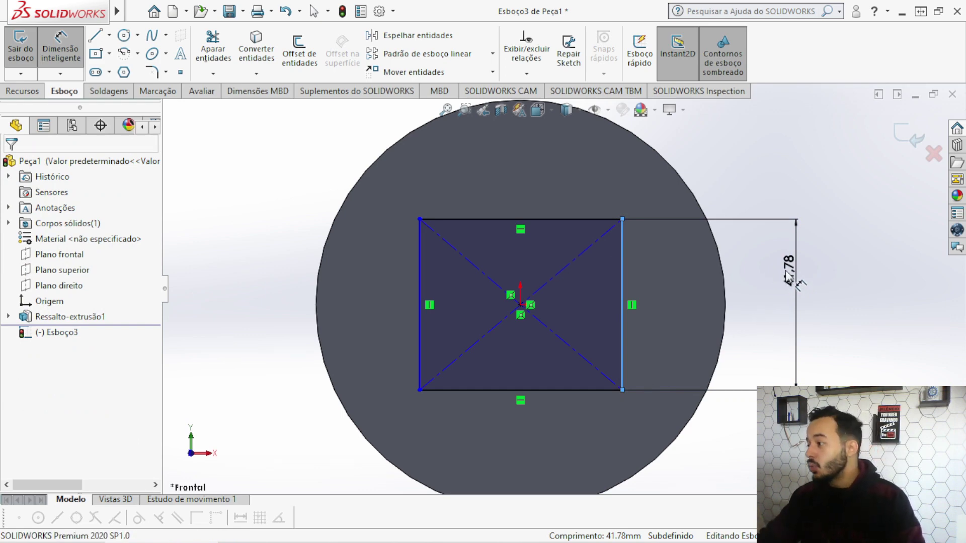
click(789, 284)
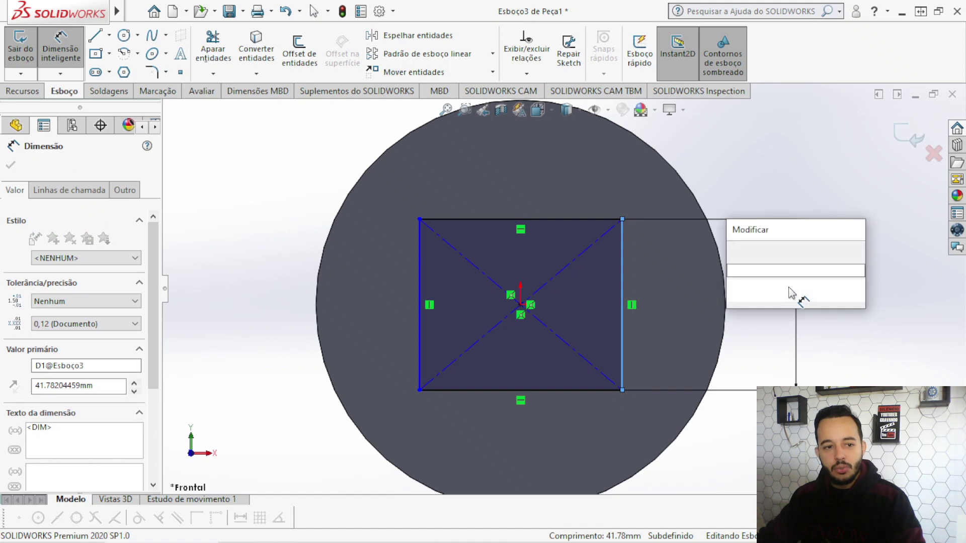
text(40)
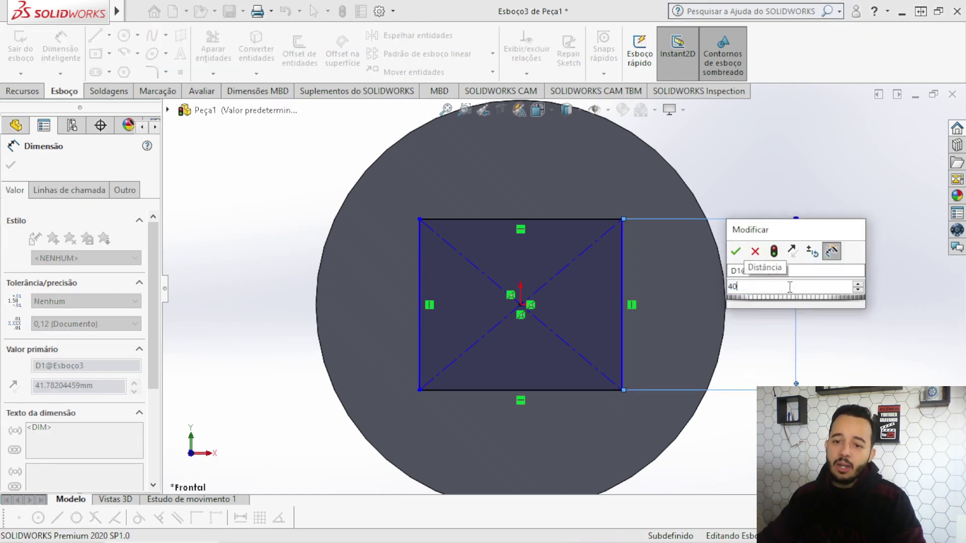
key(Return)
click(523, 386)
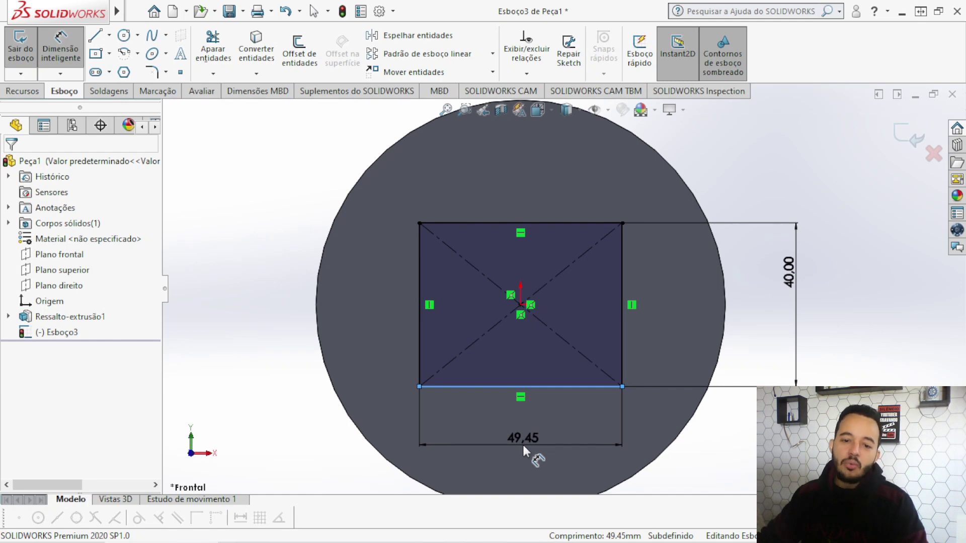
Dimension the bottom edge to a 40 mm width, fully defining the square.
click(563, 475)
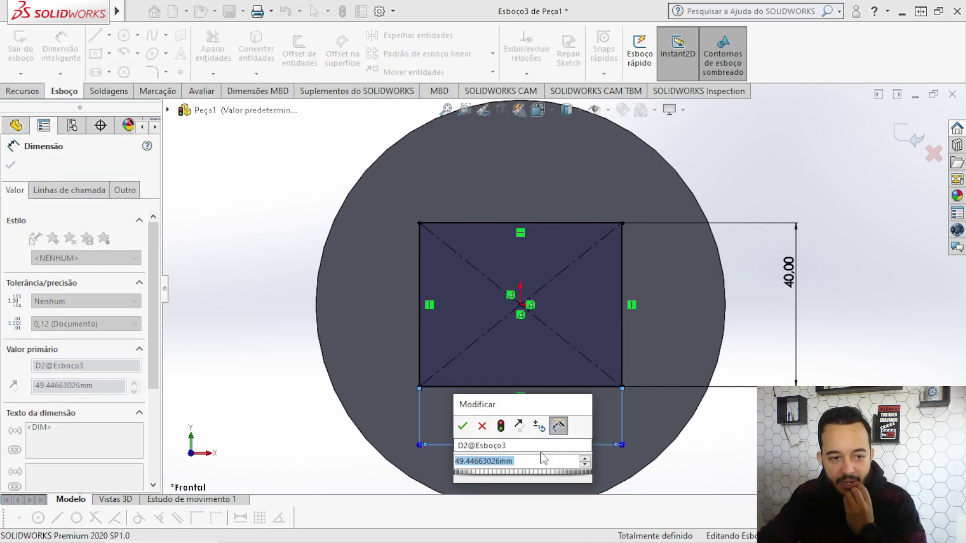
drag(512, 408, 267, 264)
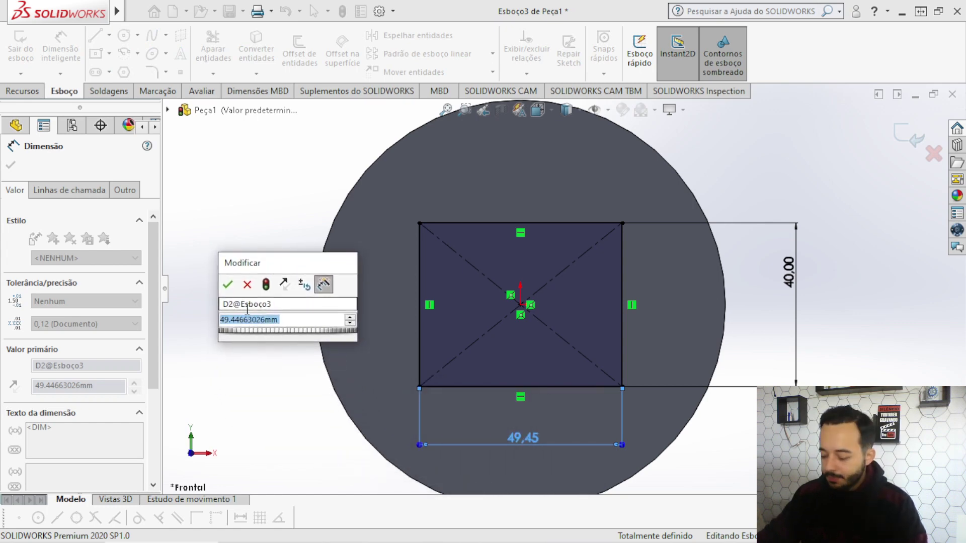
text(40)
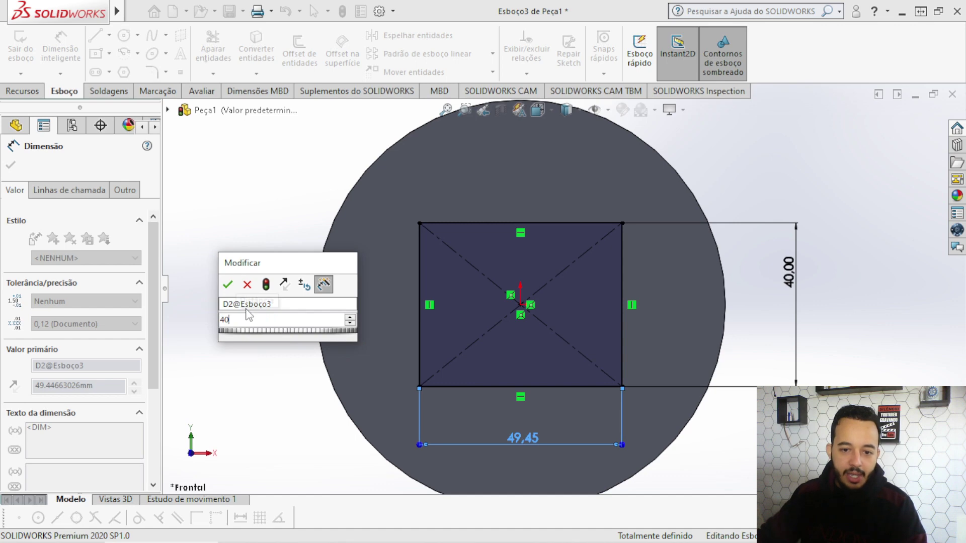
key(Escape)
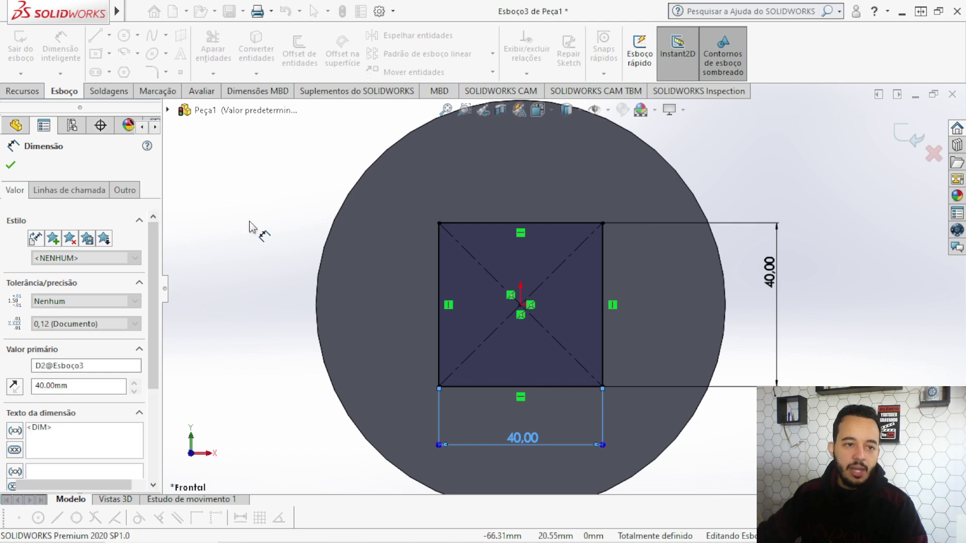
key(Escape)
Reopen the vertical 40 mm dimension, keeping its value at 40.
click(71, 60)
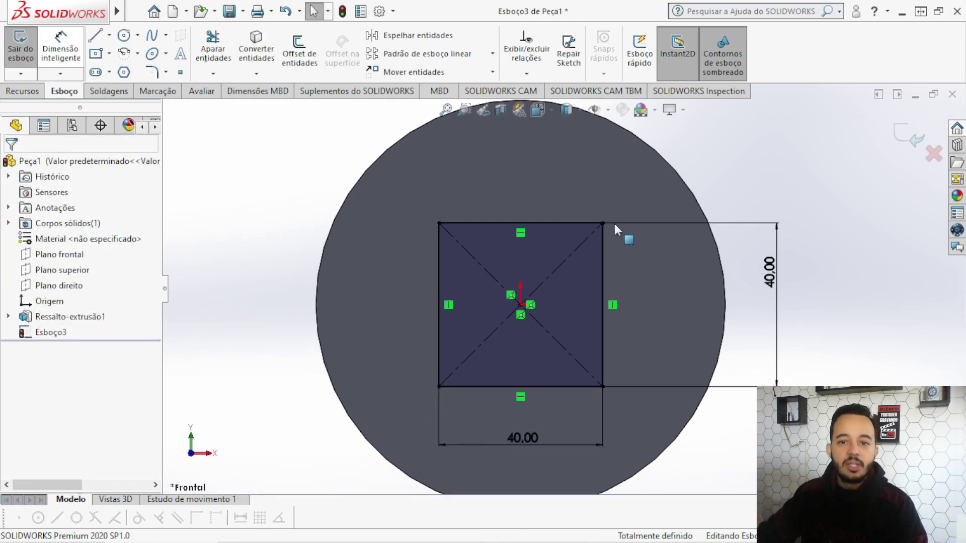
click(772, 269)
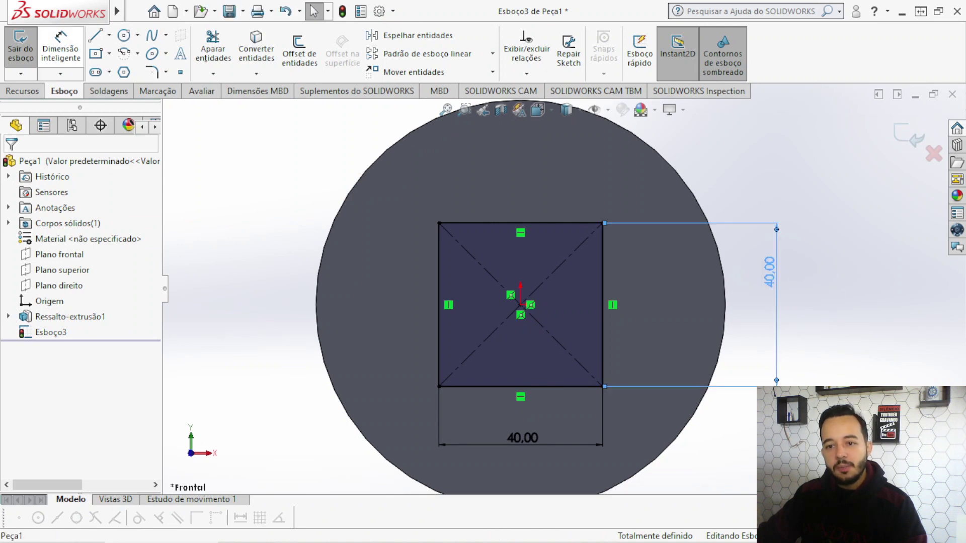
double_click(769, 274)
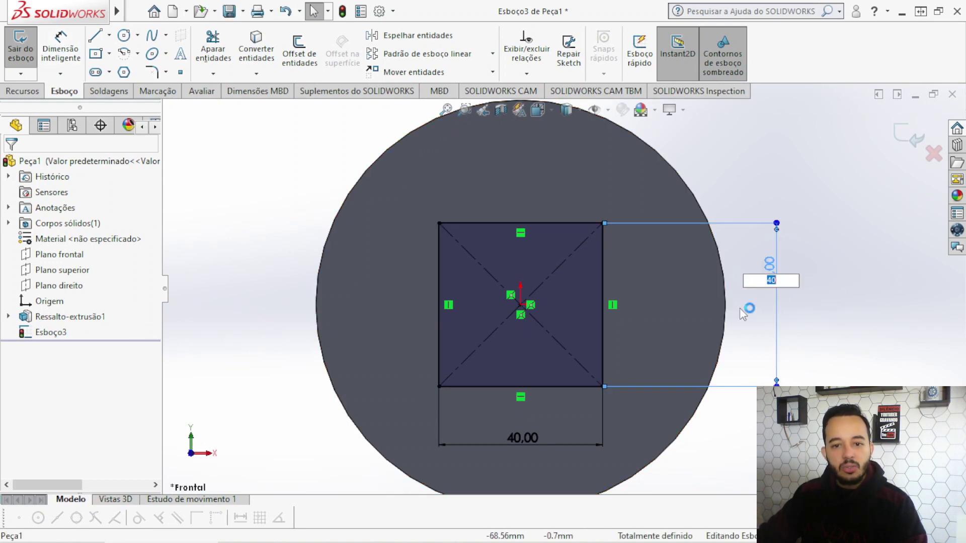
click(782, 283)
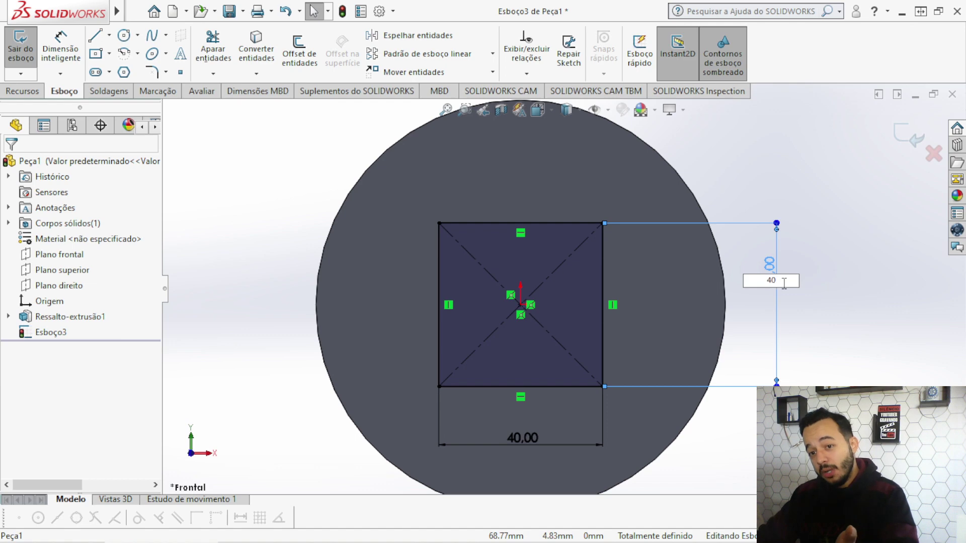
key(Return)
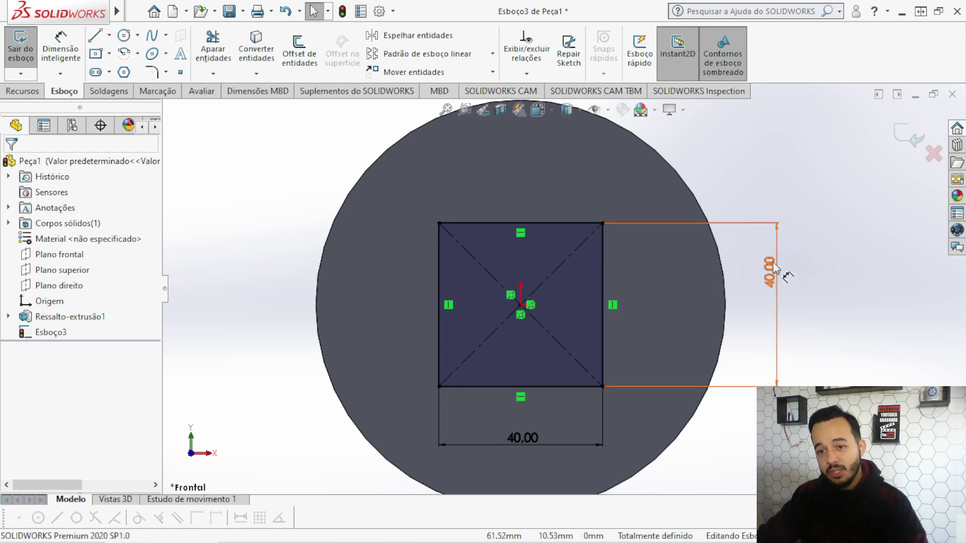
double_click(774, 266)
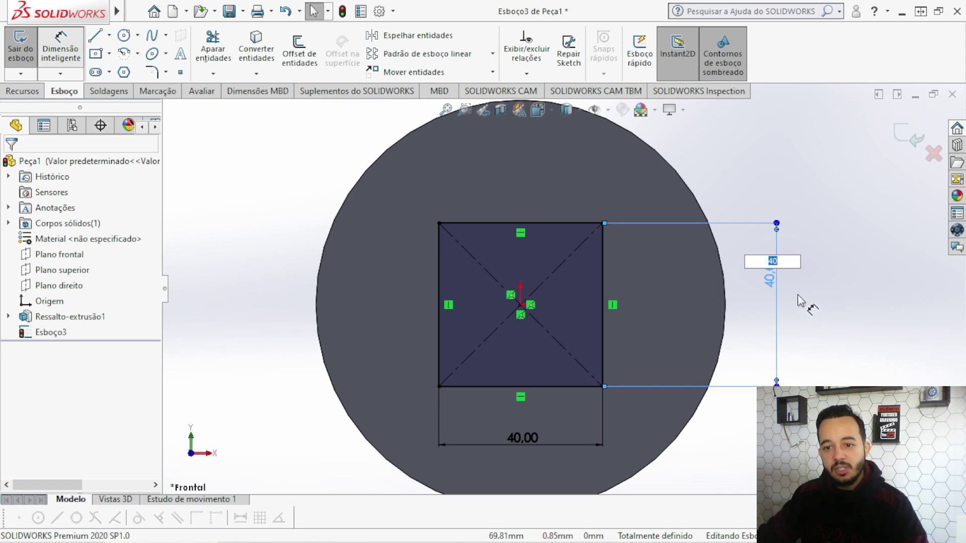
key(Return)
Add a ±0,5 tolerance to the vertical dimension's text in its PropertyManager.
click(769, 271)
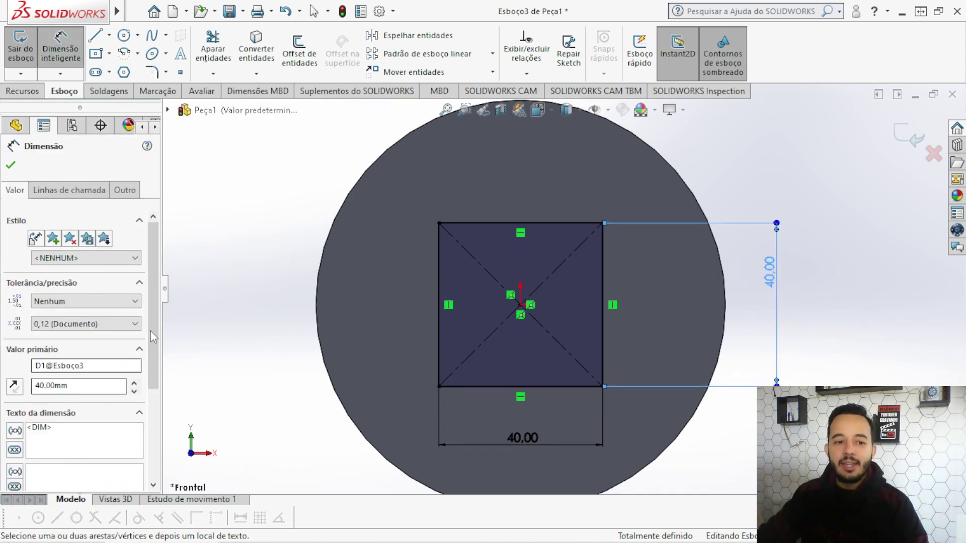
scroll(153, 336, down, 5)
scroll(168, 345, up, 4)
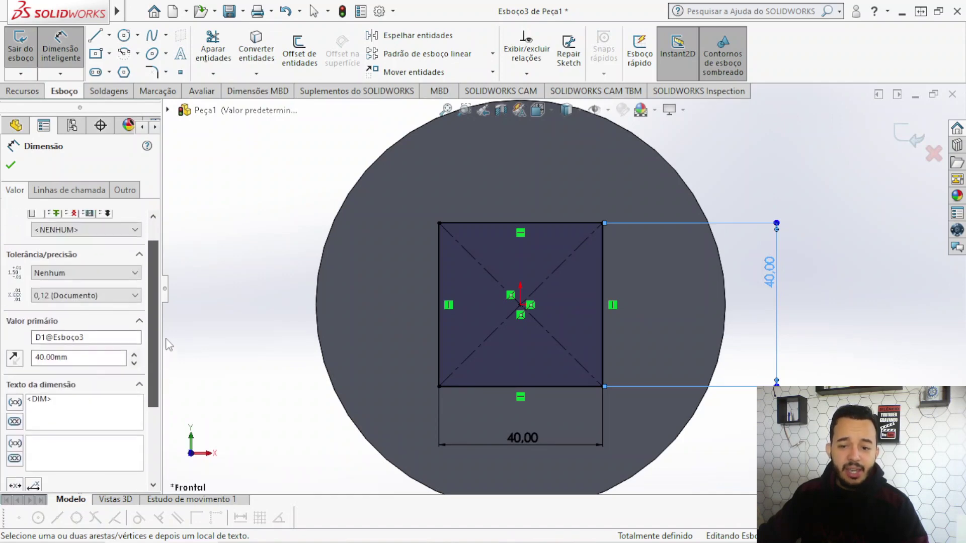
scroll(169, 353, down, 3)
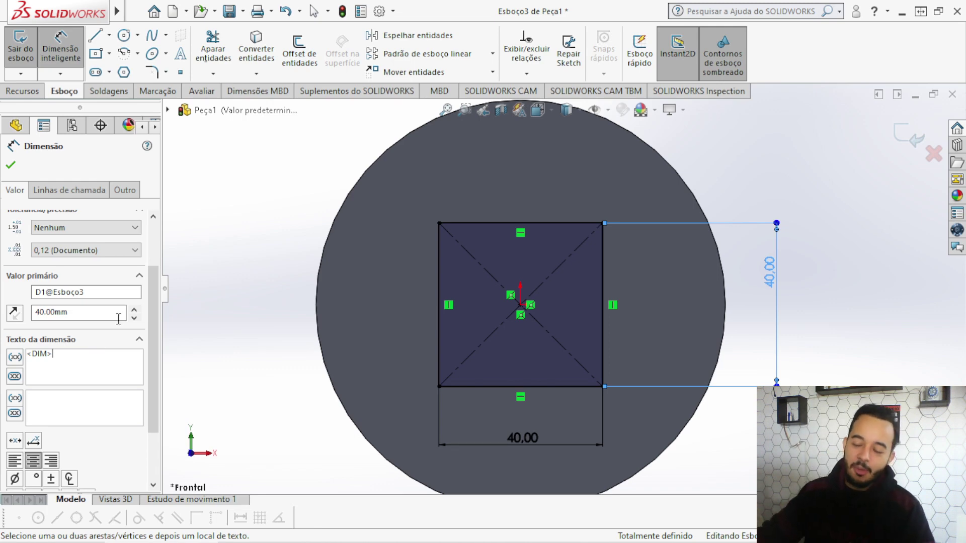
drag(160, 322, 162, 329)
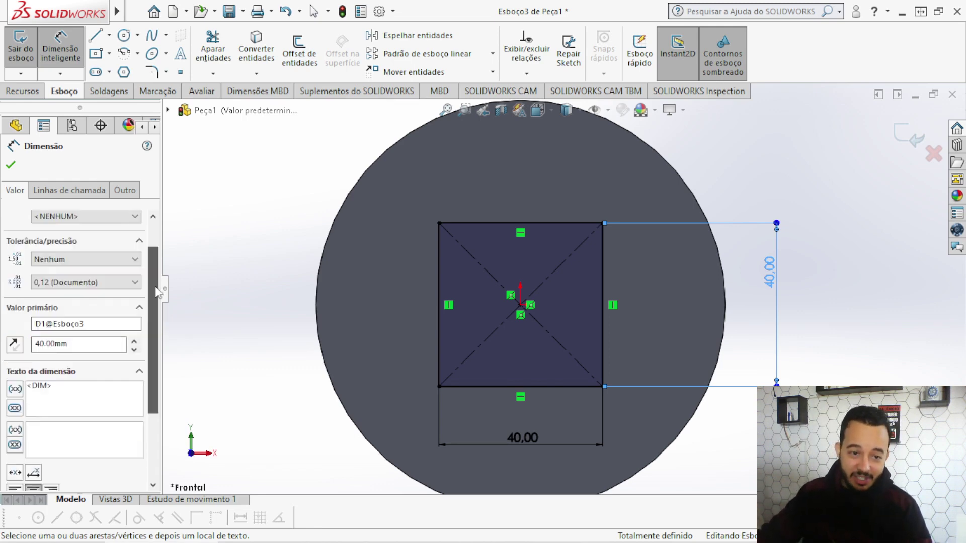
click(50, 465)
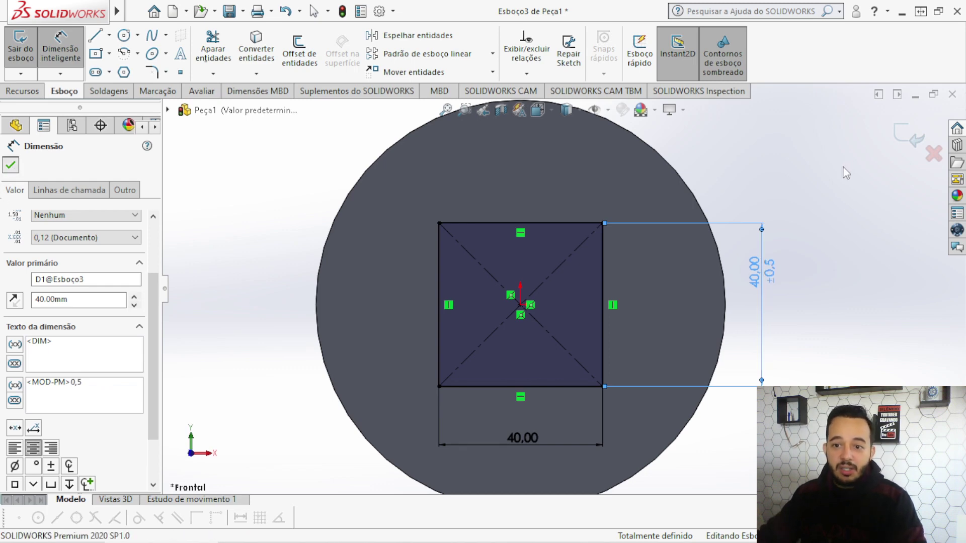
click(11, 166)
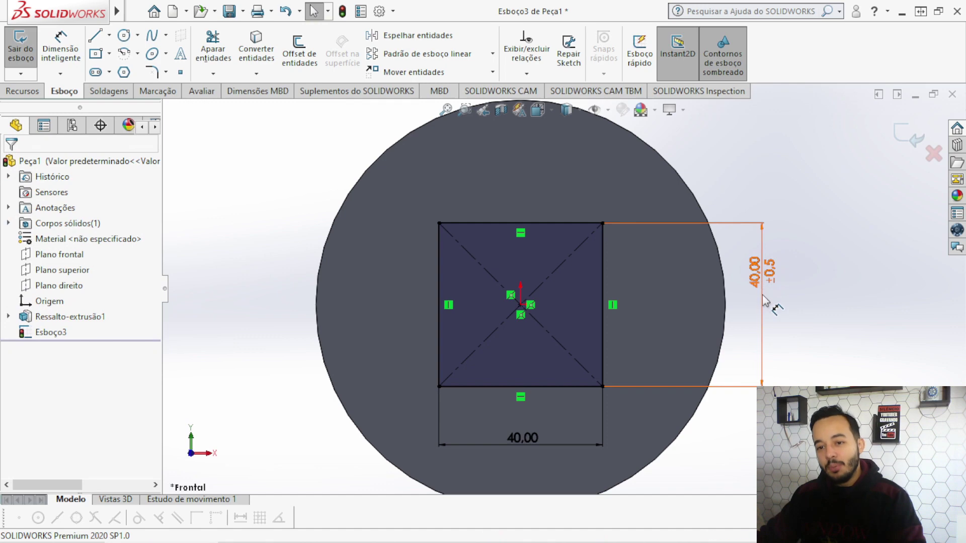
Move the 40,00 ±0,5 dimension lower and start an extruded cut from Recursos.
drag(764, 282, 768, 312)
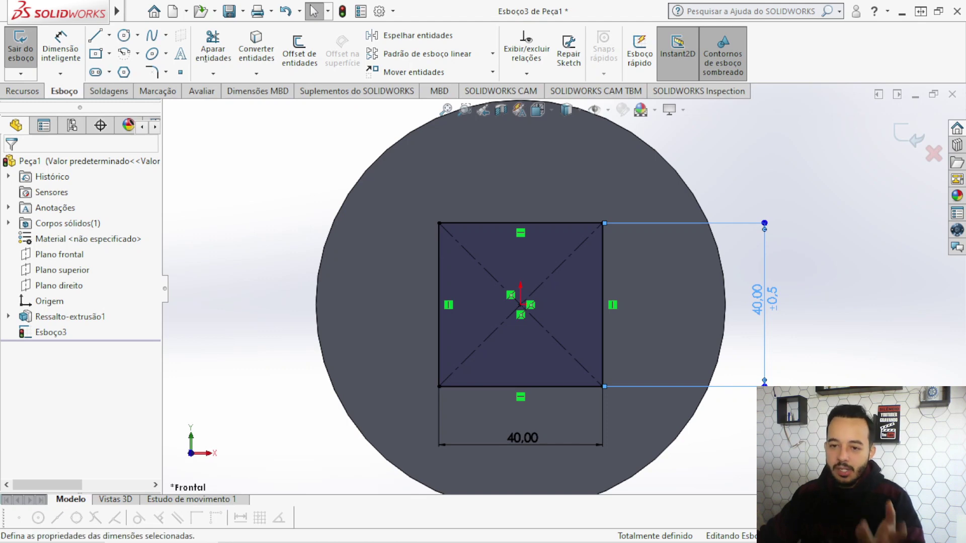
click(11, 165)
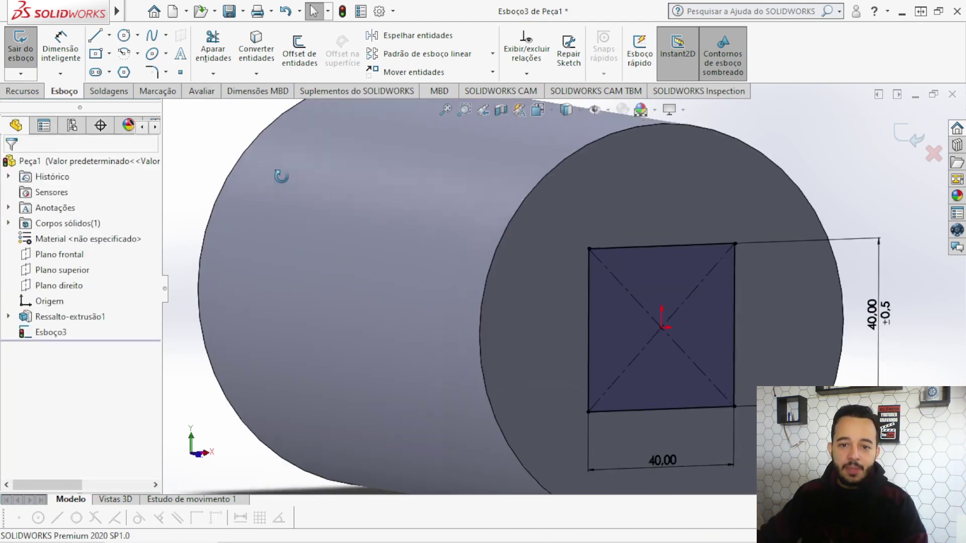
middle_drag(271, 178, 493, 275)
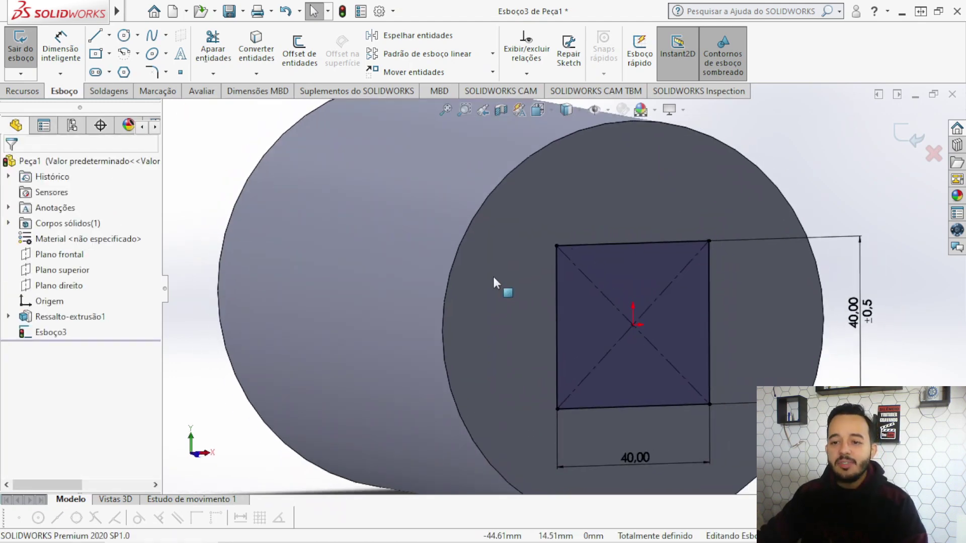
scroll(493, 275, up, 3)
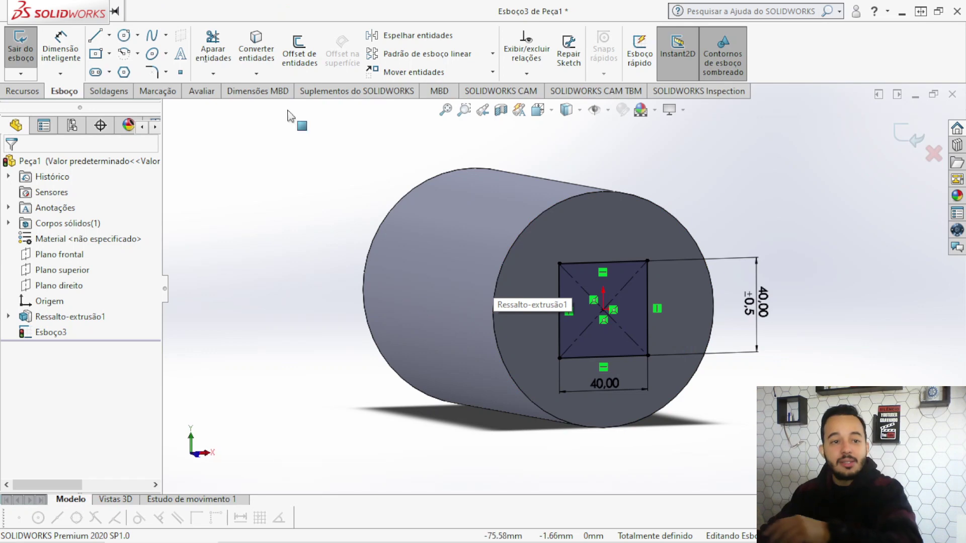
click(21, 92)
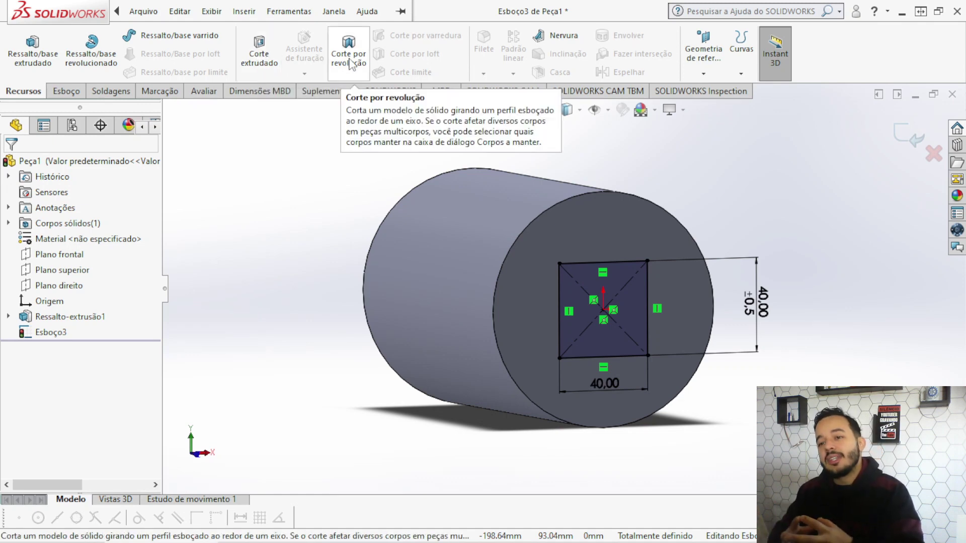
click(254, 50)
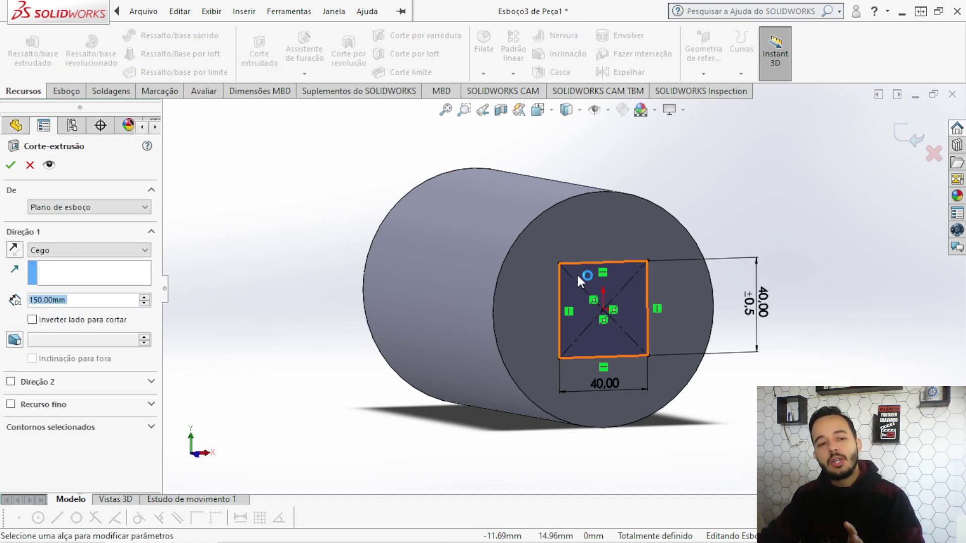
Preview the square cut with the Passante (through all) end condition from side and angled views.
middle_drag(389, 300, 453, 312)
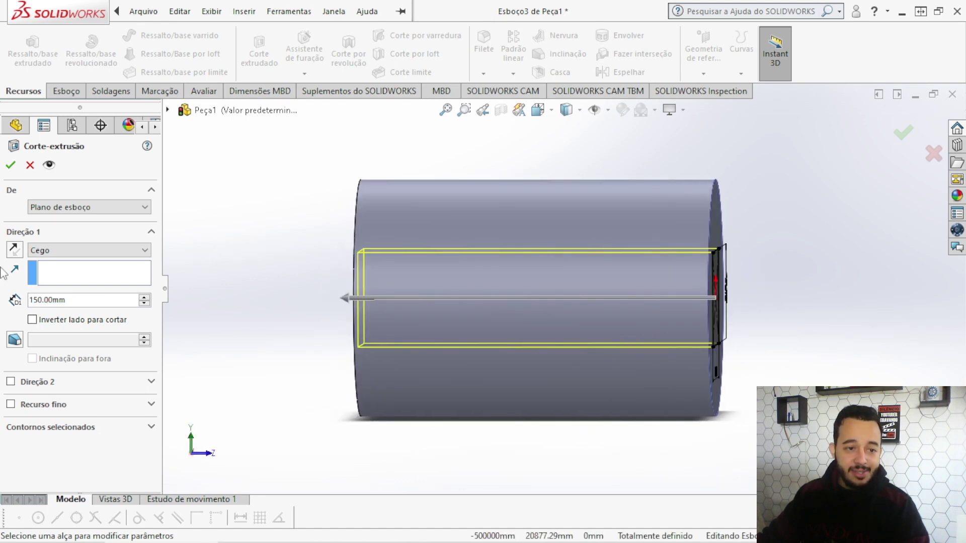
click(138, 254)
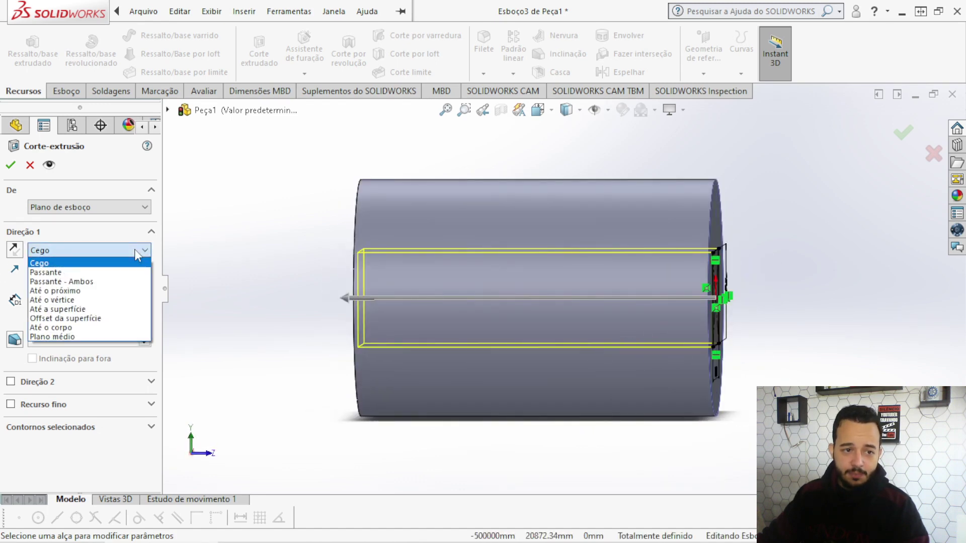
click(56, 272)
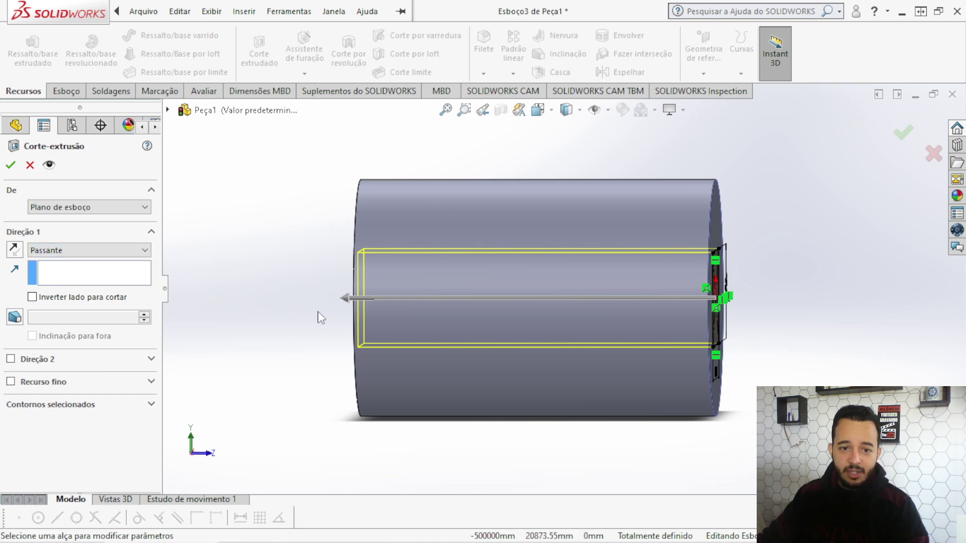
middle_drag(332, 307, 357, 325)
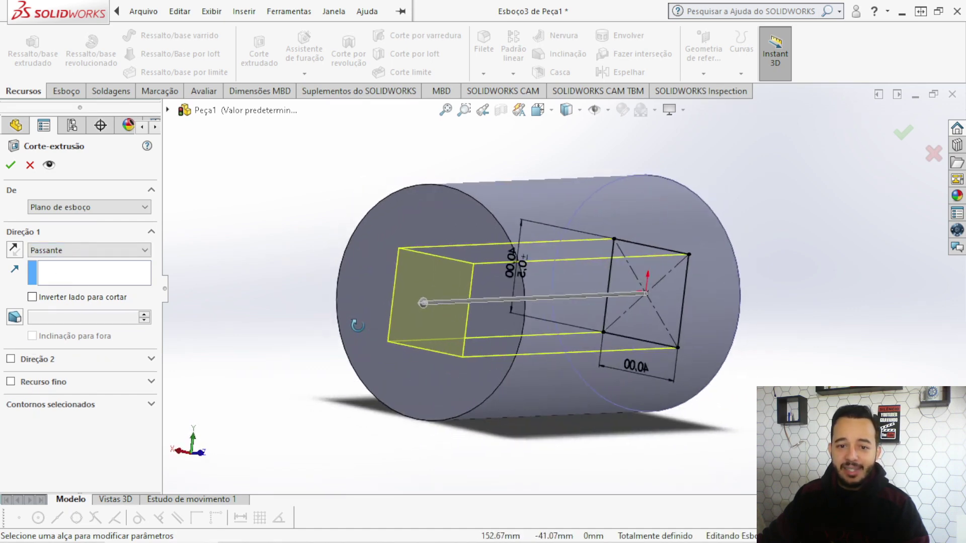
middle_drag(357, 326, 274, 296)
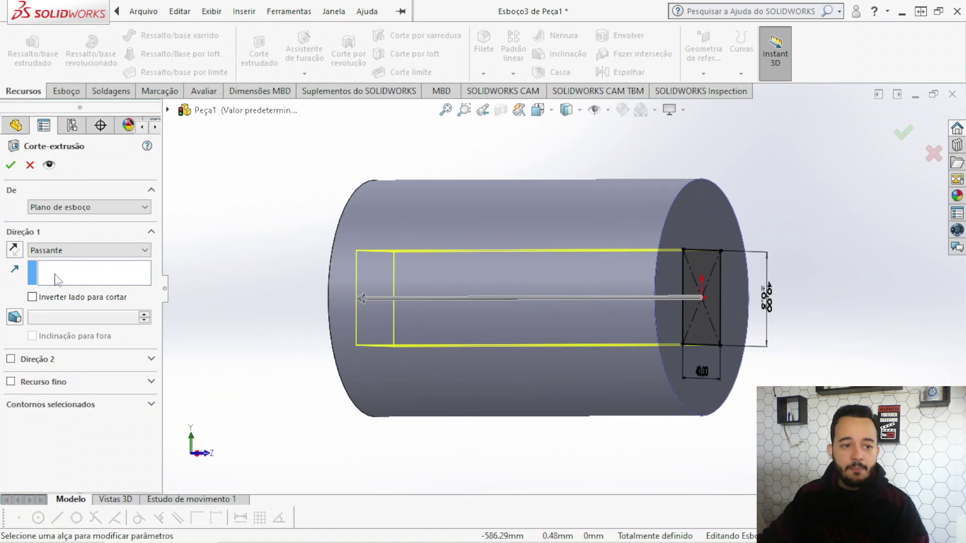
Switch the cut end condition back to Cego with a 70 mm depth.
click(100, 250)
click(66, 261)
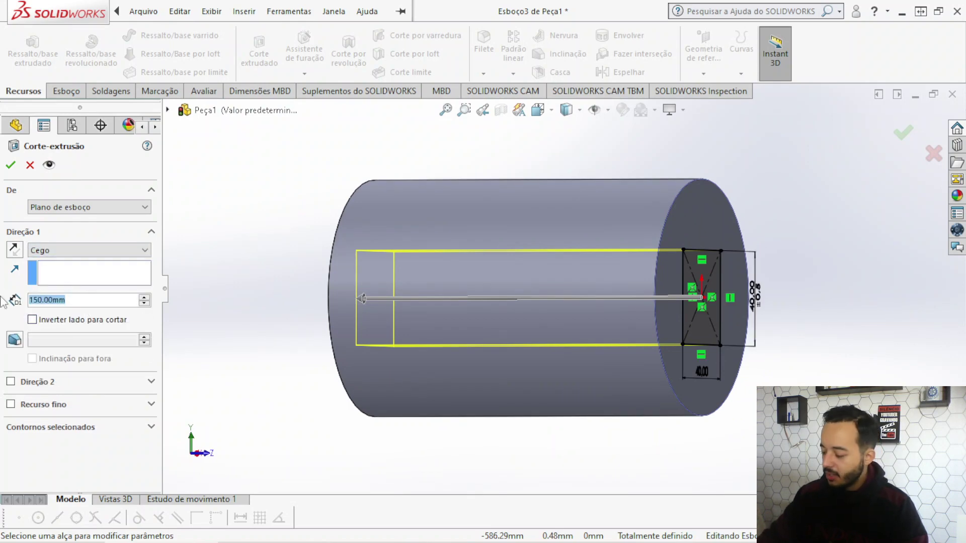
text(70)
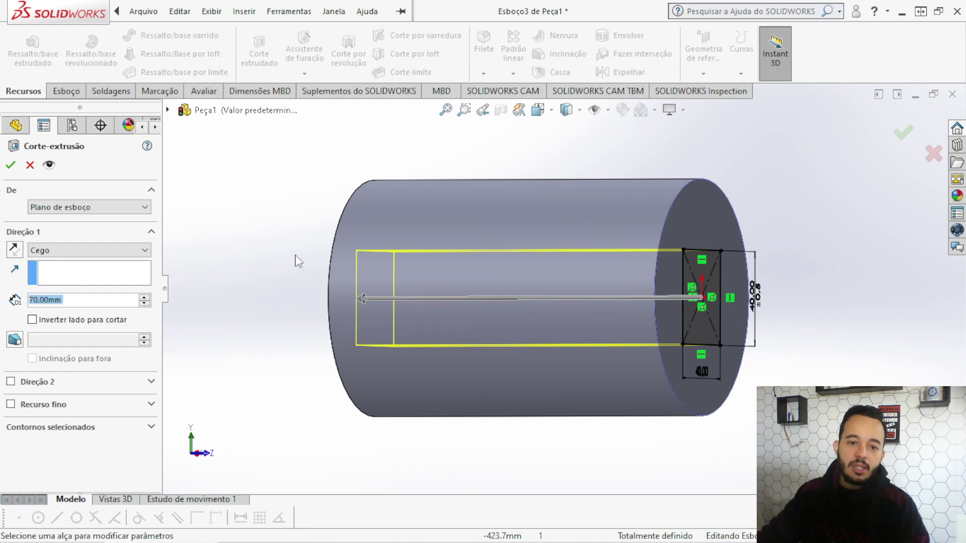
middle_drag(261, 243, 269, 244)
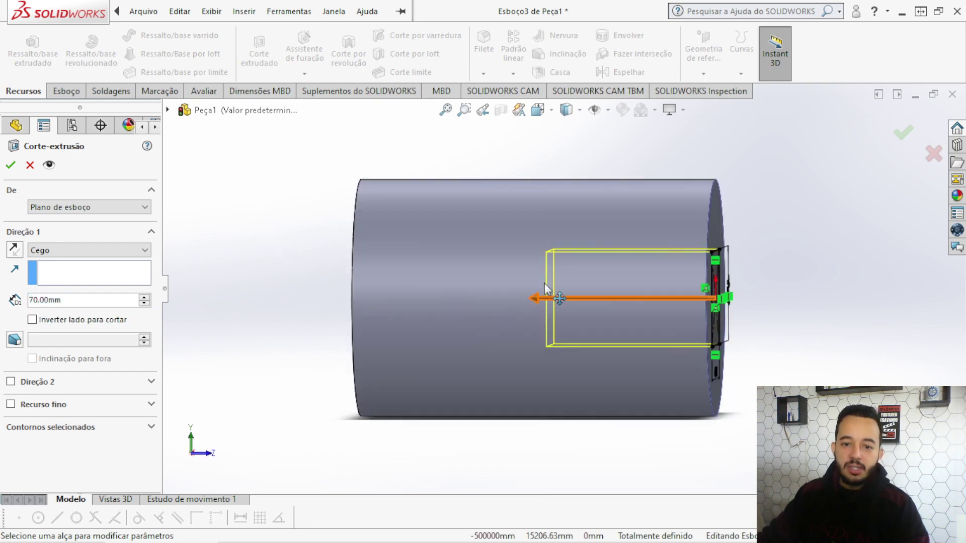
mouse_move(584, 330)
middle_down()
mouse_move(672, 263)
mouse_move(583, 280)
middle_up()
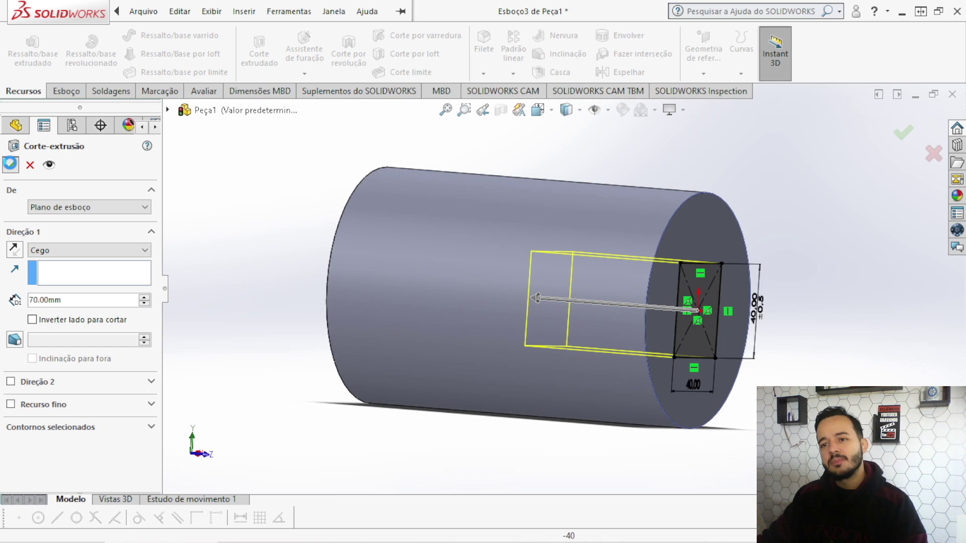
Create Corte-extrusão1 and inspect the pocket in a Plano superior section view, then turn the section off.
click(11, 165)
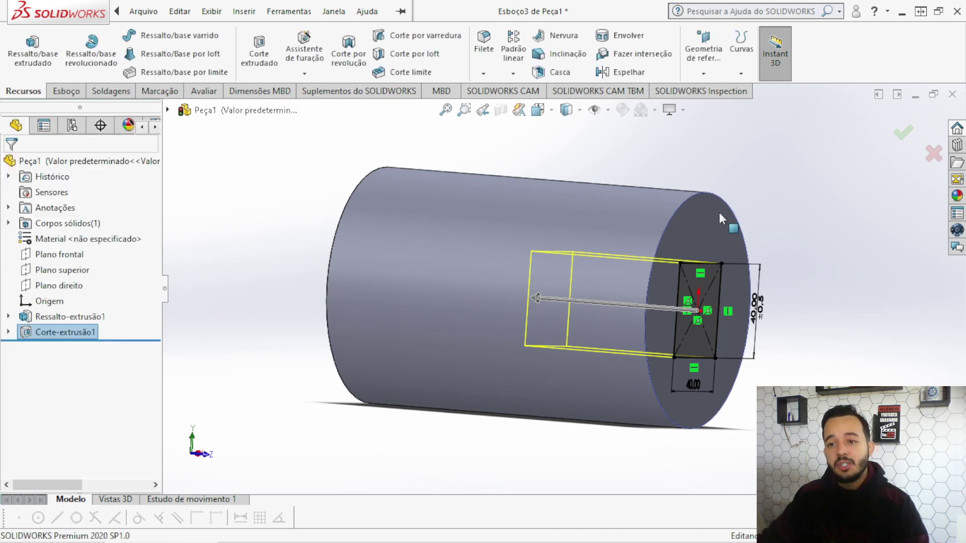
mouse_move(678, 221)
middle_down()
mouse_move(679, 123)
mouse_move(666, 168)
mouse_move(750, 231)
mouse_move(720, 302)
mouse_move(668, 345)
mouse_move(559, 337)
mouse_move(815, 274)
middle_up()
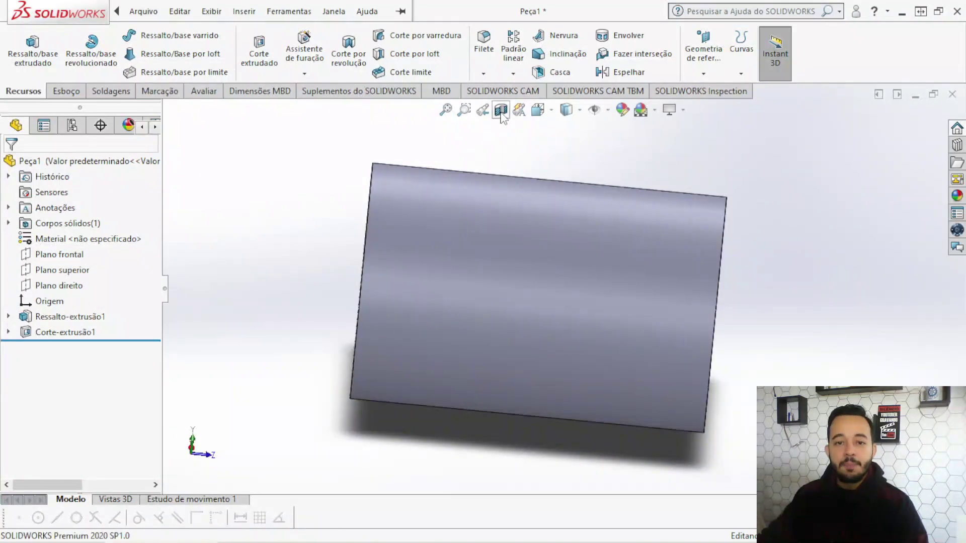
click(500, 111)
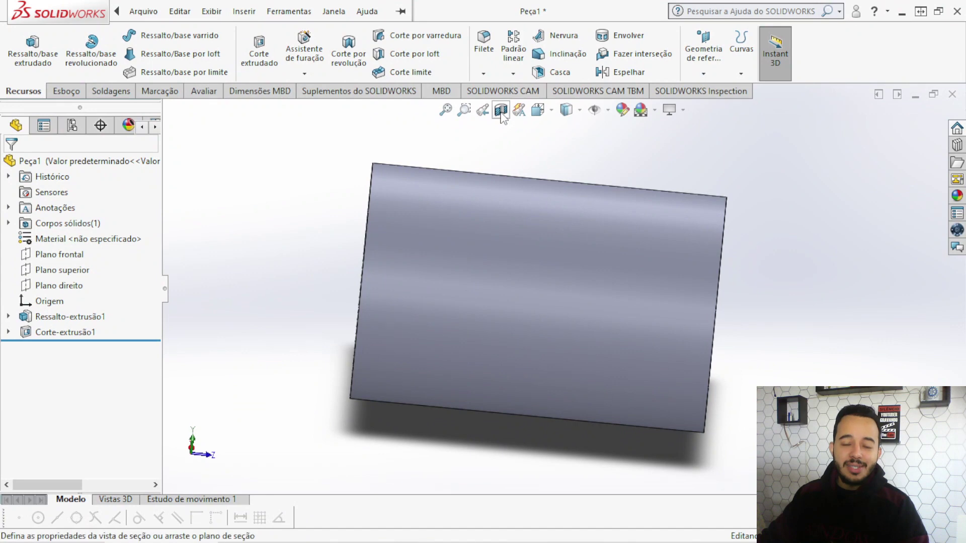
middle_drag(487, 261, 490, 151)
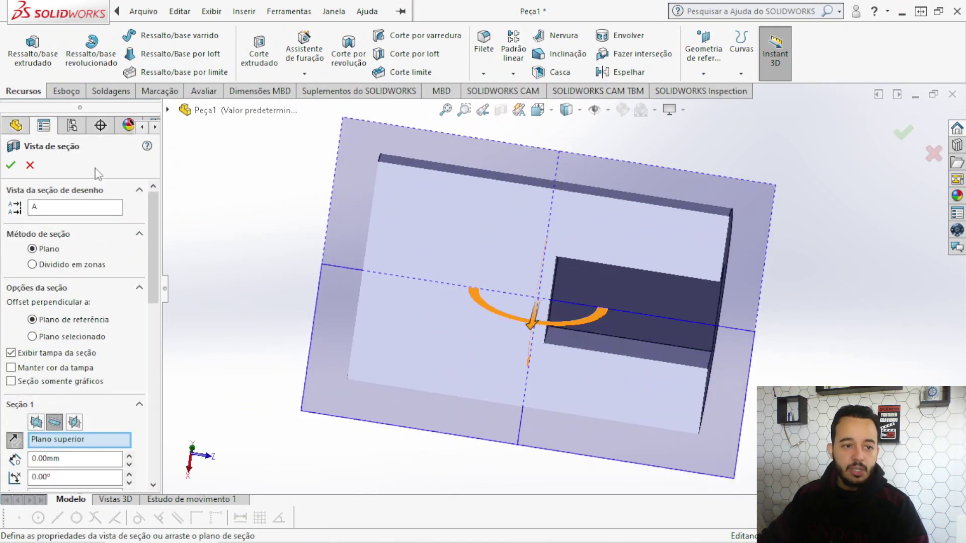
click(12, 166)
mouse_move(525, 267)
middle_down()
mouse_move(447, 265)
mouse_move(362, 291)
mouse_move(520, 281)
mouse_move(537, 298)
mouse_move(483, 330)
middle_up()
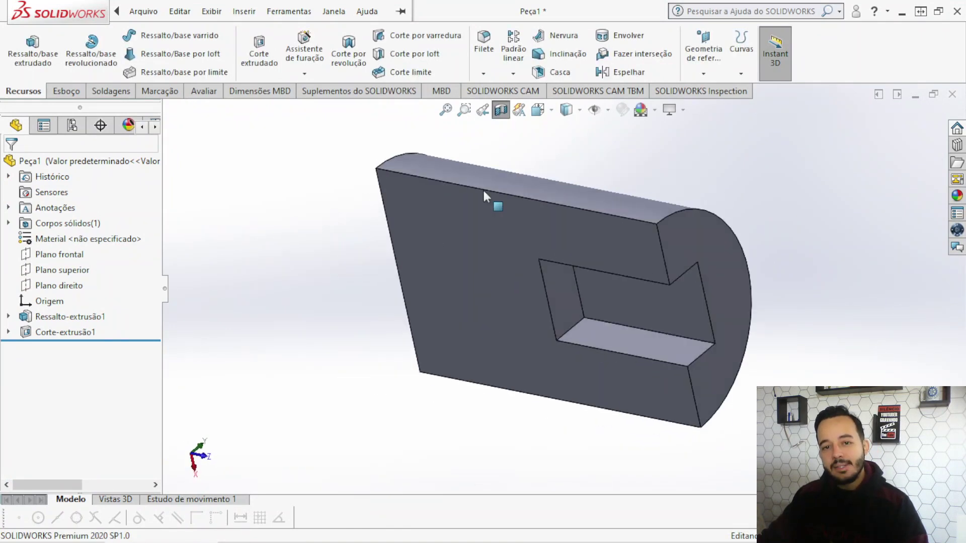
click(498, 112)
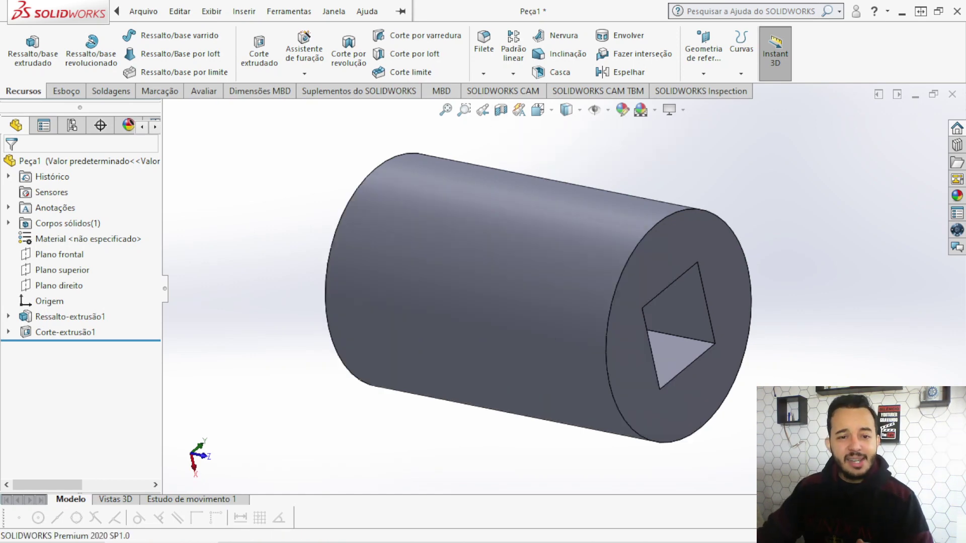